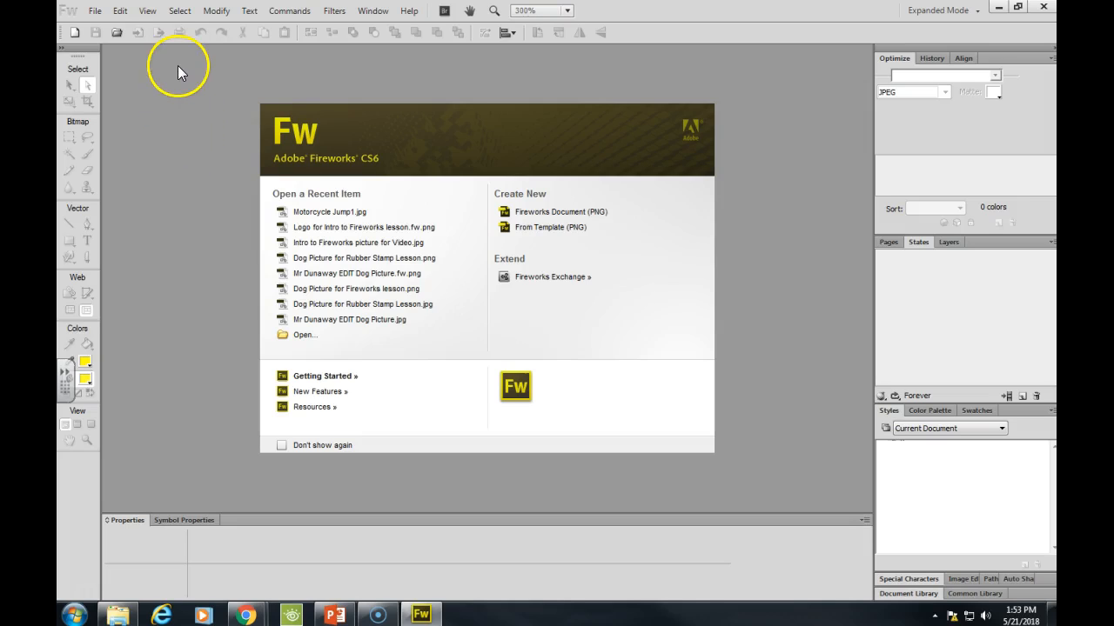
Step: Start opening a file and browse to the CST folder on the DocShare (O:) network drive
click(96, 17)
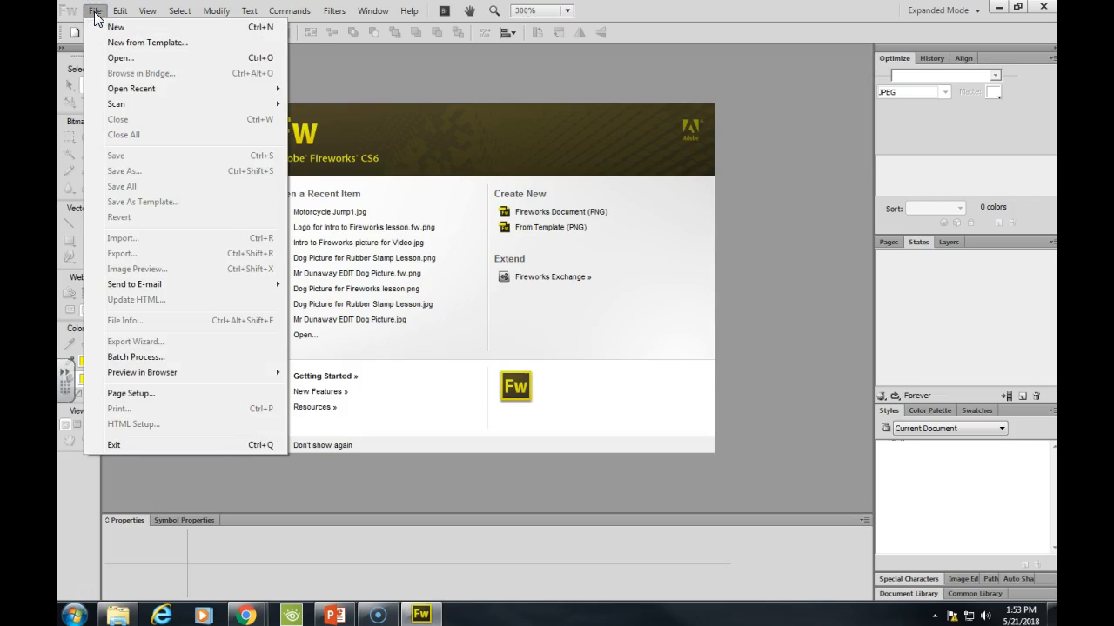
click(114, 58)
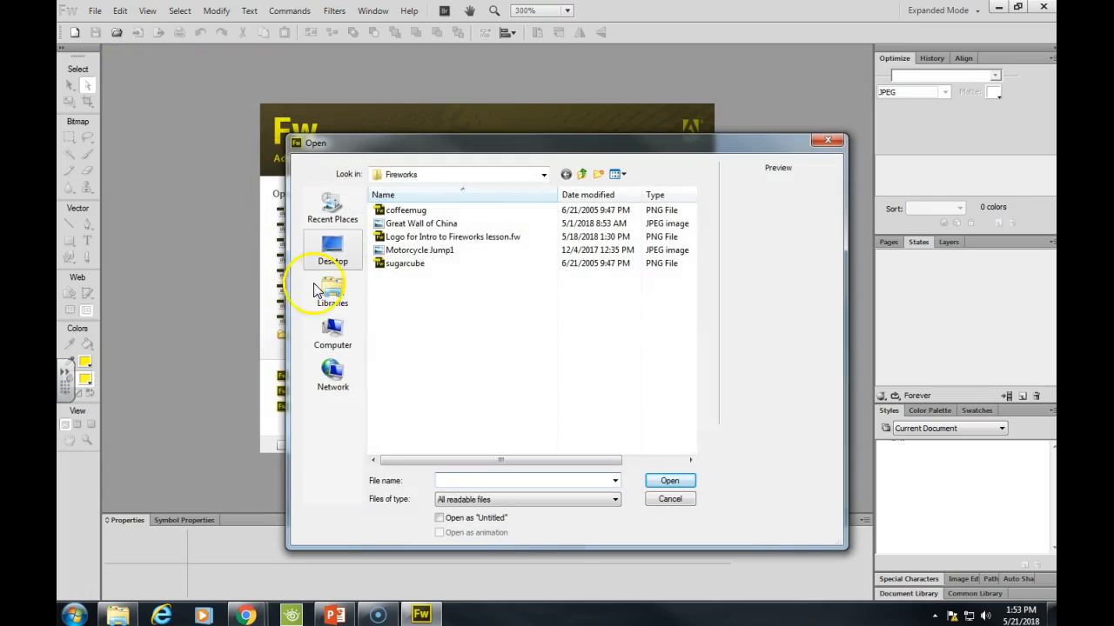
click(336, 336)
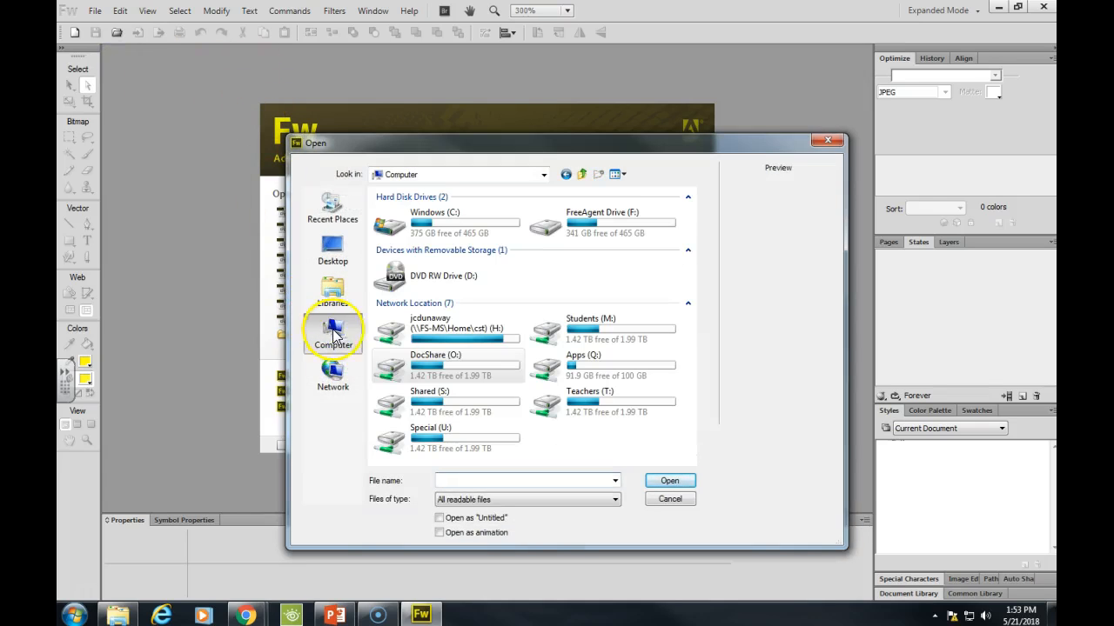
click(445, 370)
double_click(445, 369)
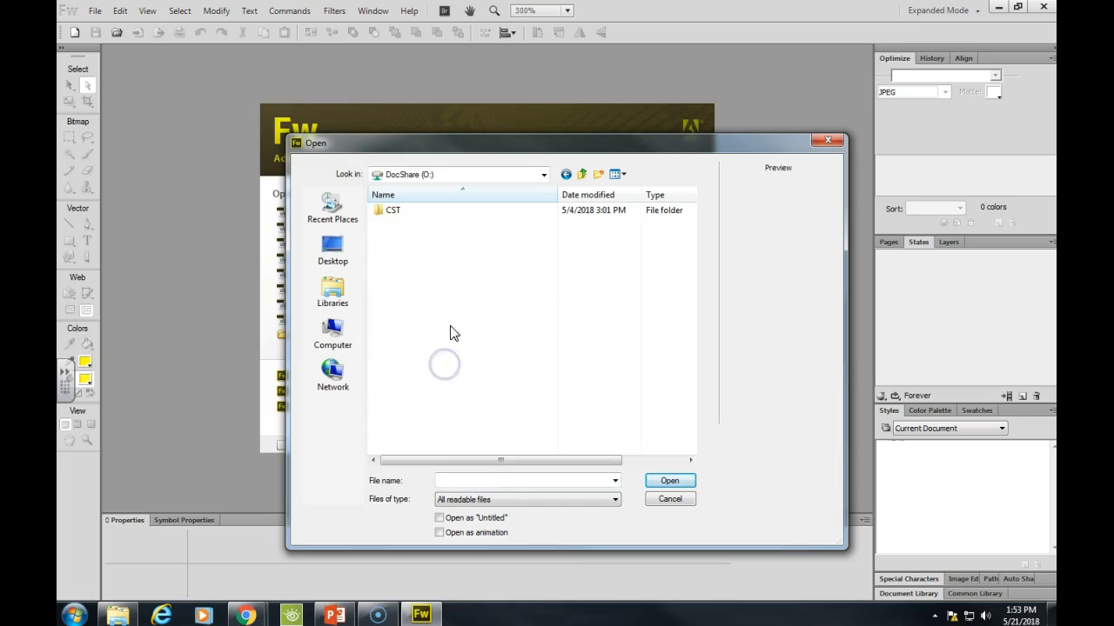
double_click(406, 214)
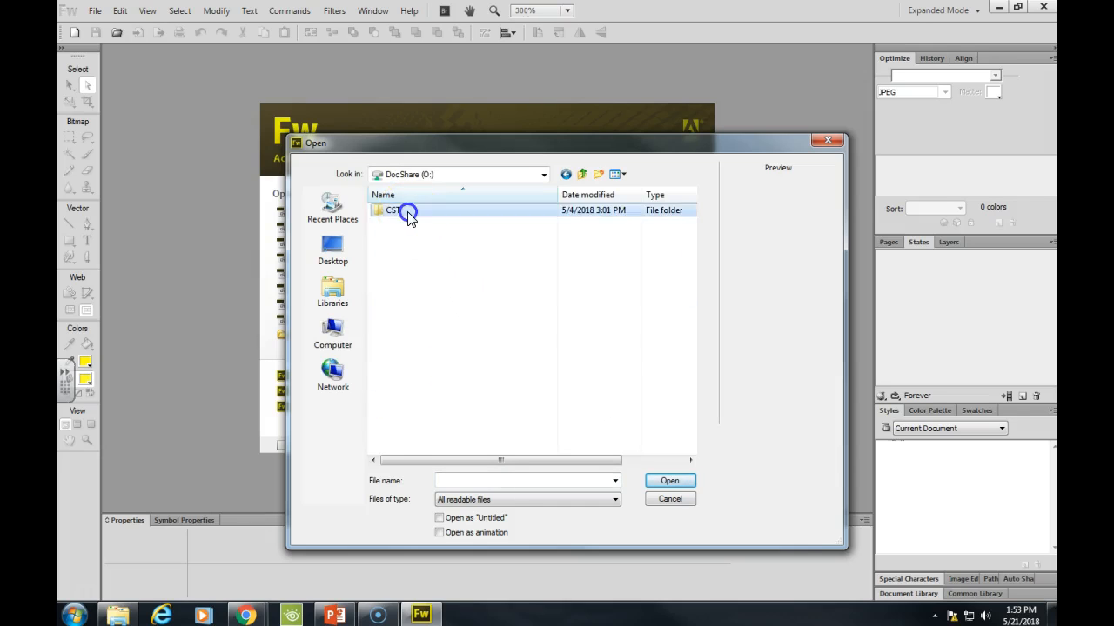
Step: Open Motorcycle Jump1 from the Fireworks folder inside the teacher's Intro To Computers 6th Grade folder
scroll(514, 418, down, 1)
scroll(510, 446, down, 2)
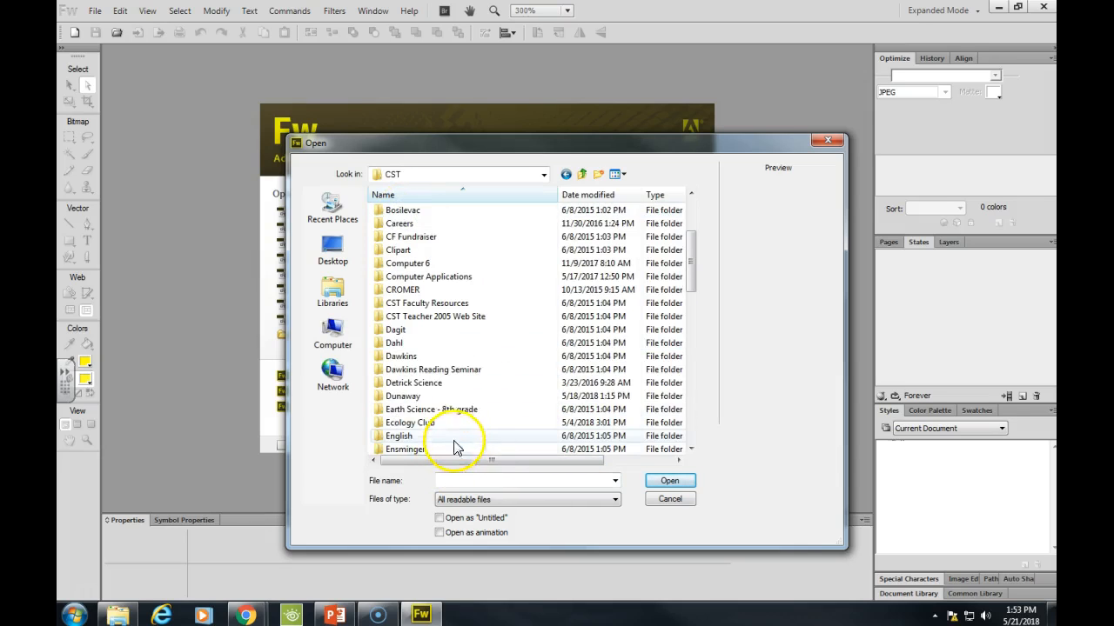
double_click(426, 405)
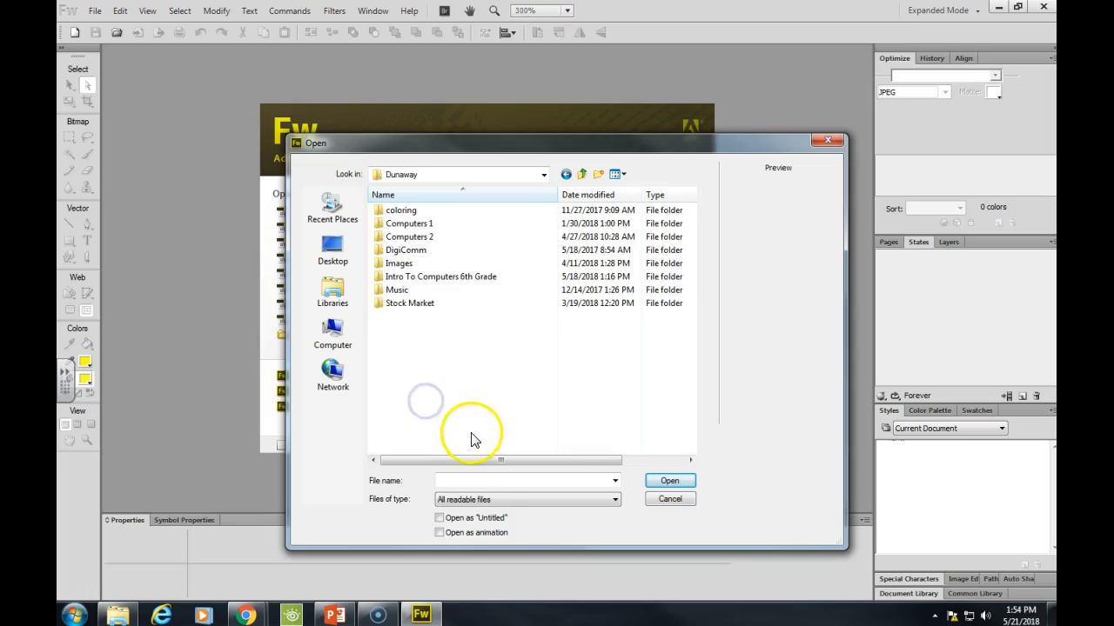
double_click(485, 283)
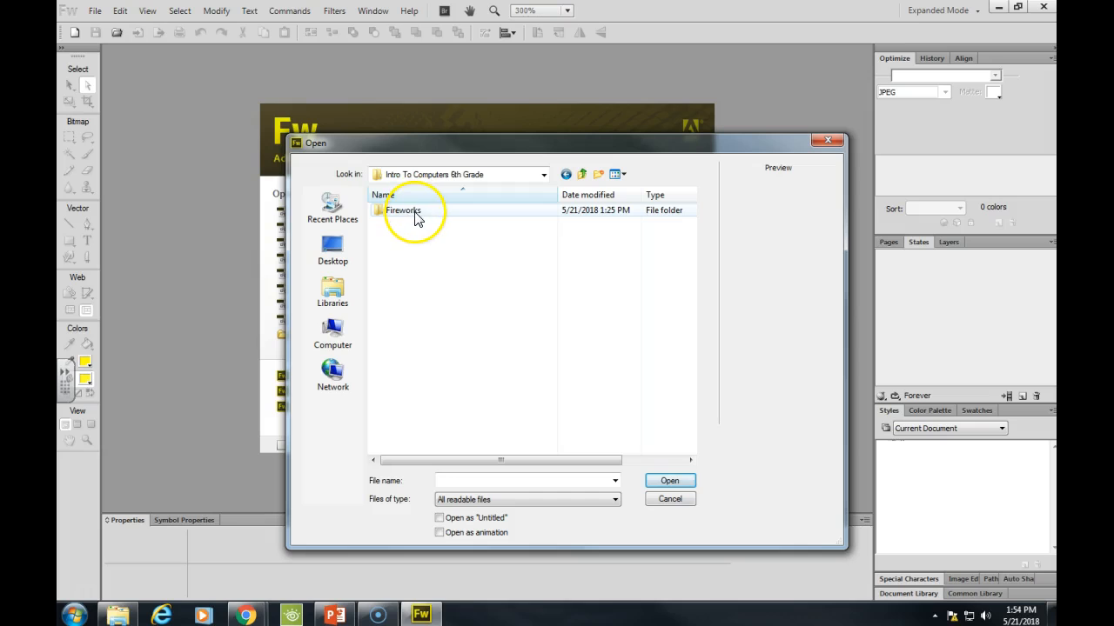
double_click(402, 210)
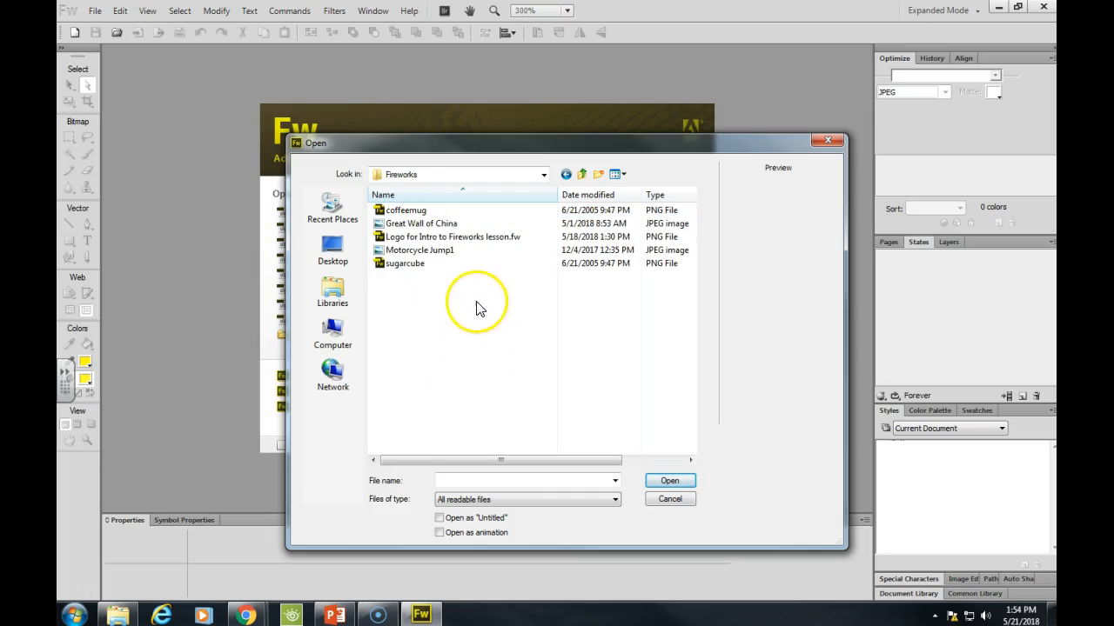
double_click(421, 251)
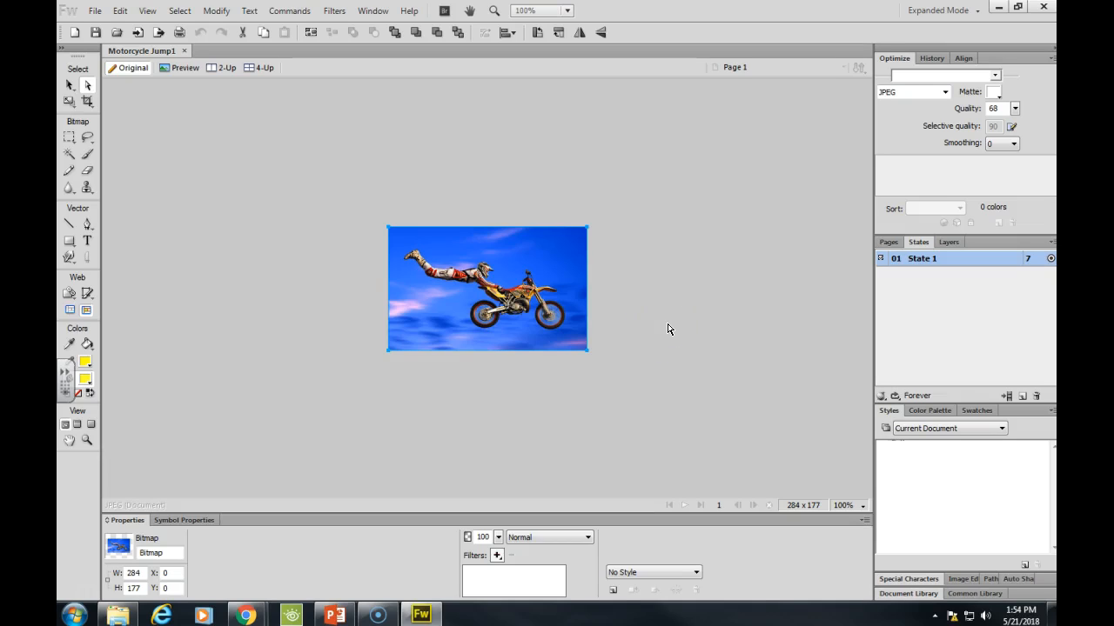
Step: Compare the motorcycle picture at 100% and 300% magnification, finishing at 300%
key(ctrl+equal)
key(ctrl+equal)
key(ctrl+equal)
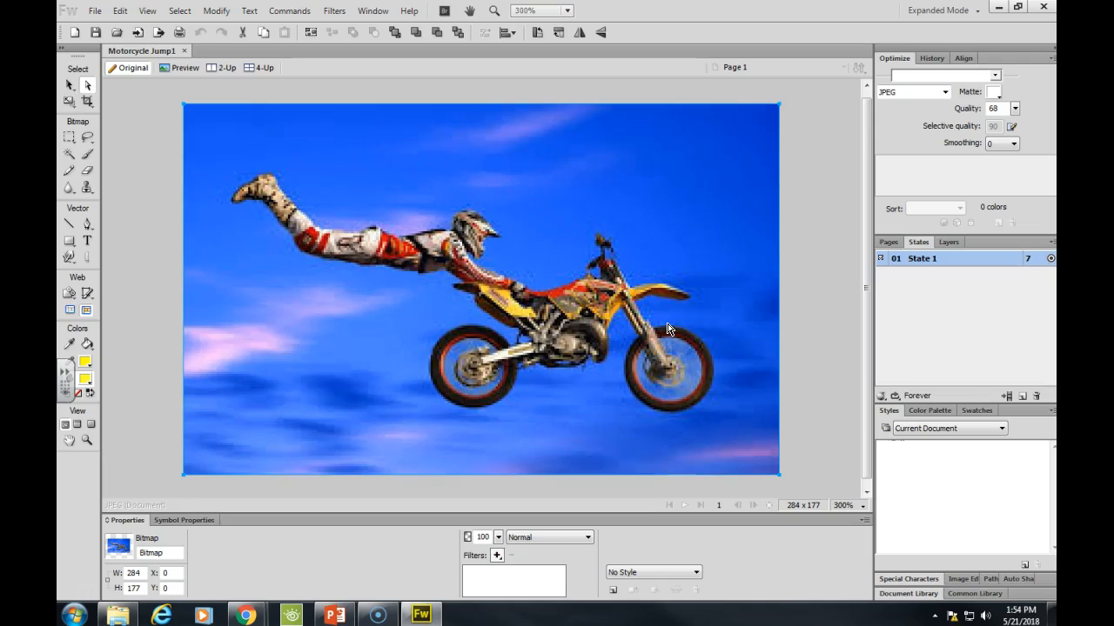
key(ctrl+minus)
key(ctrl+minus)
key(ctrl+minus)
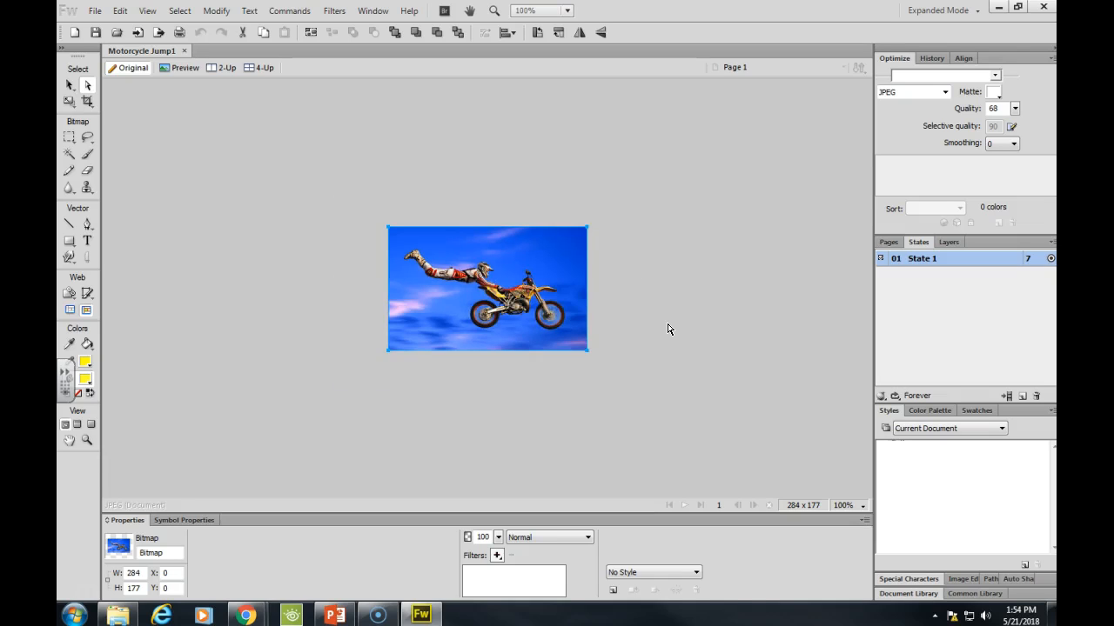
key(ctrl+equal)
key(ctrl+equal)
key(ctrl+equal)
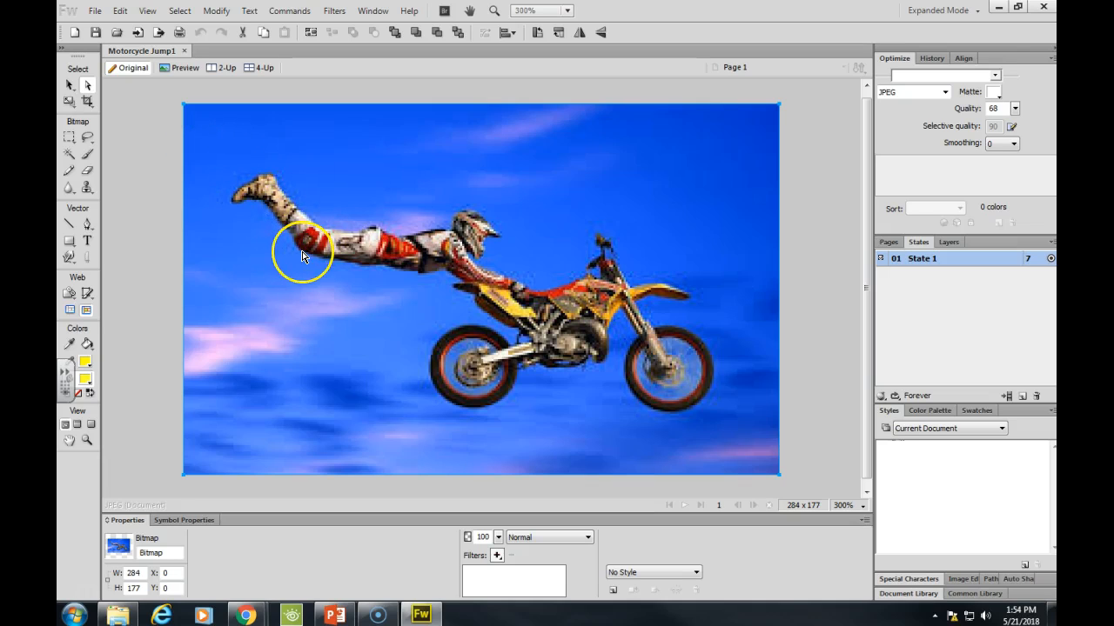
Step: Examine the motorcycle picture's pixels at a much higher magnification and return to the 300% view
key(ctrl+equal)
key(ctrl+equal)
key(ctrl+equal)
key(ctrl+equal)
key(ctrl+equal)
key(ctrl+equal)
key(ctrl+equal)
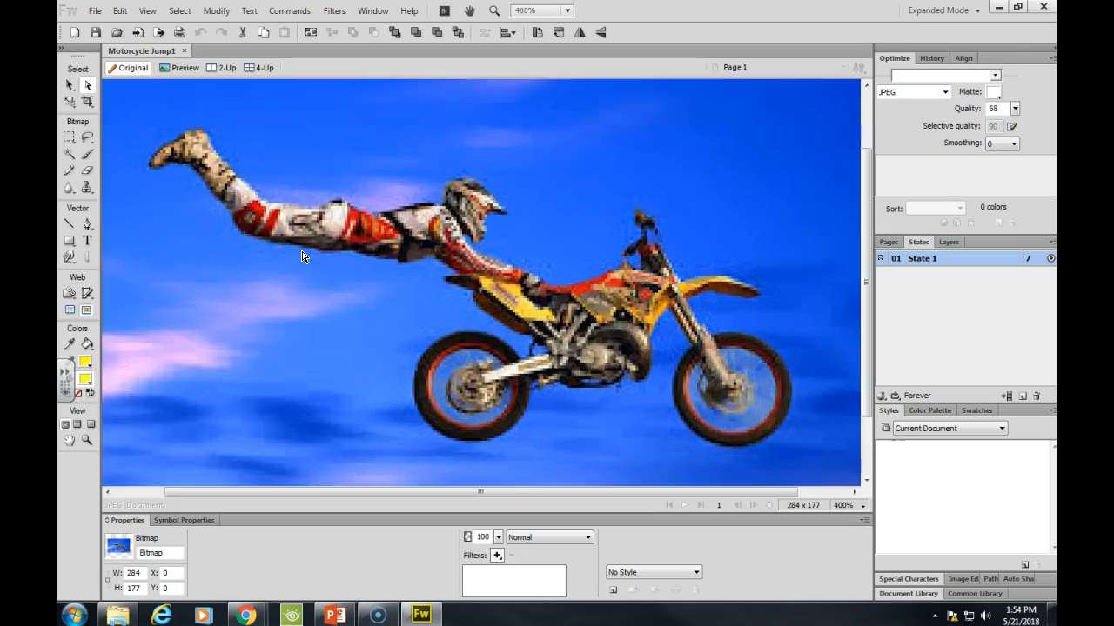
key(ctrl+minus)
key(ctrl+minus)
key(ctrl+minus)
key(ctrl+minus)
key(ctrl+minus)
key(ctrl+minus)
key(ctrl+minus)
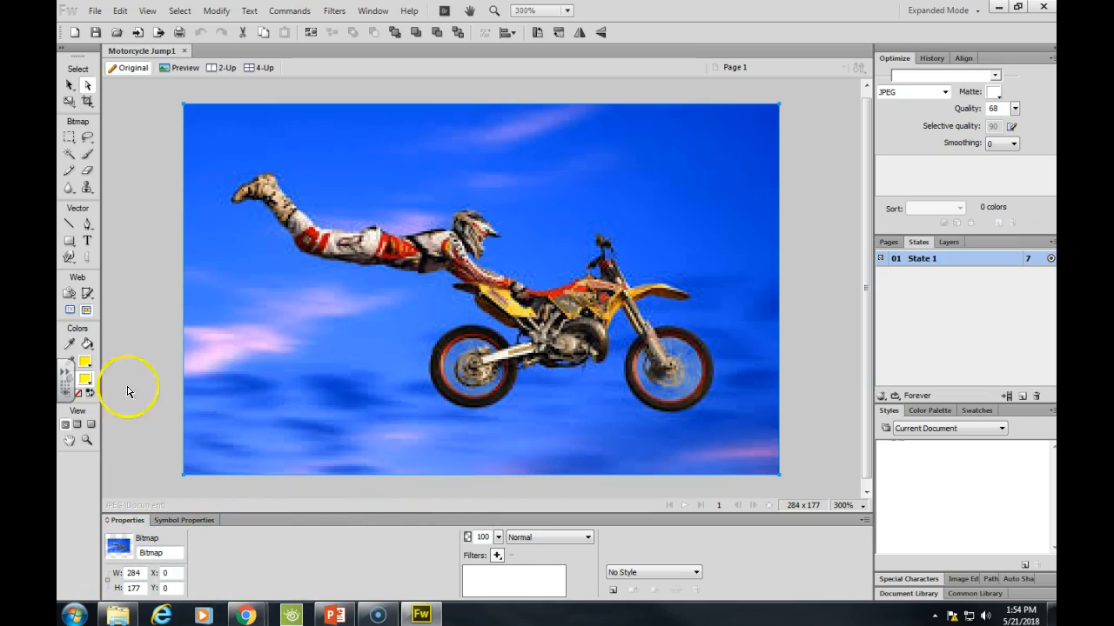
Step: Move the motorcycle bitmap to about X 46, Y 17 with the Subselection tool and deselect it, exposing the canvas
click(89, 85)
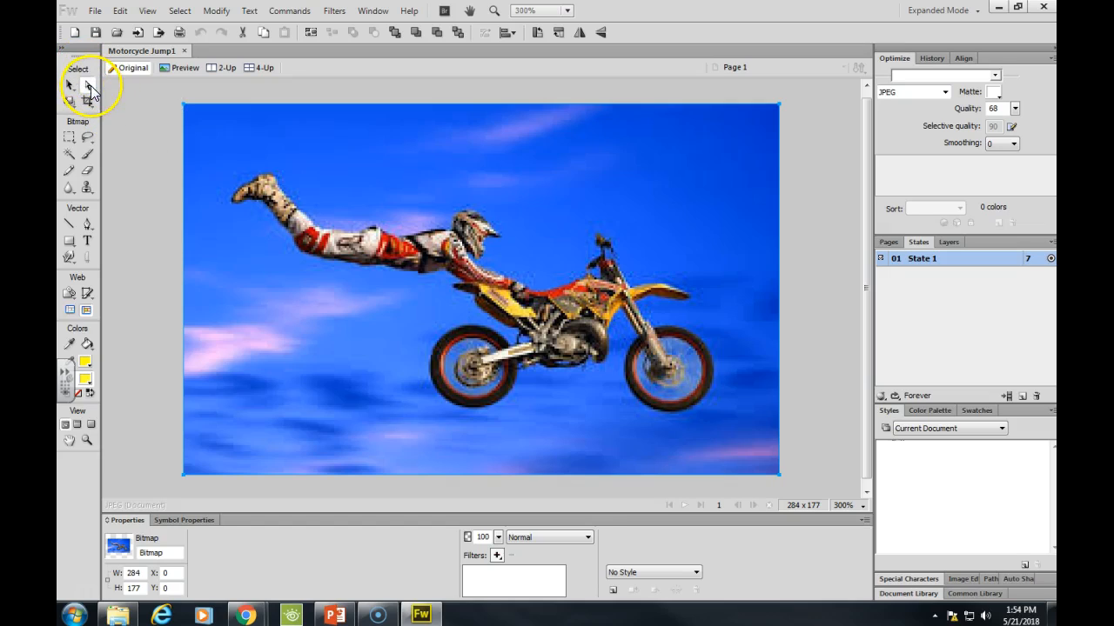
click(212, 140)
drag(211, 140, 310, 171)
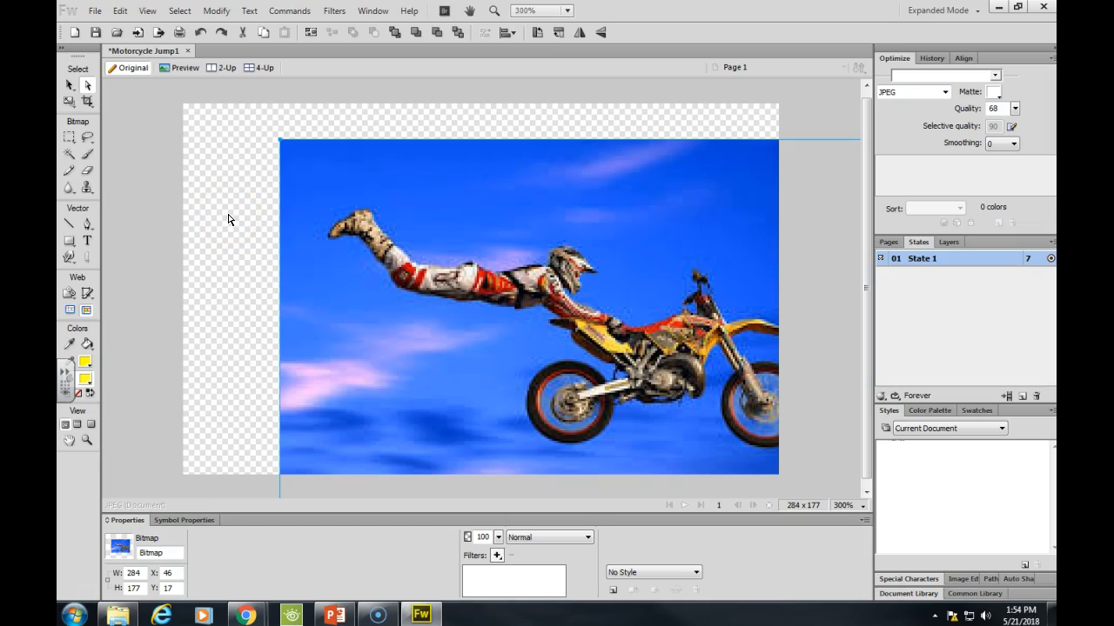
click(211, 179)
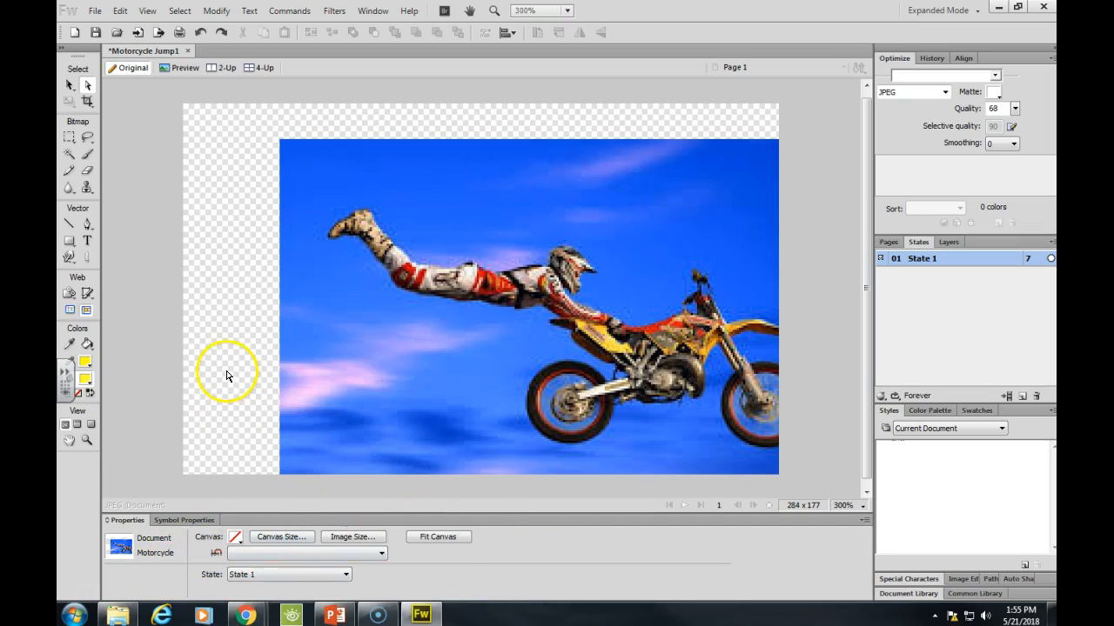
click(227, 366)
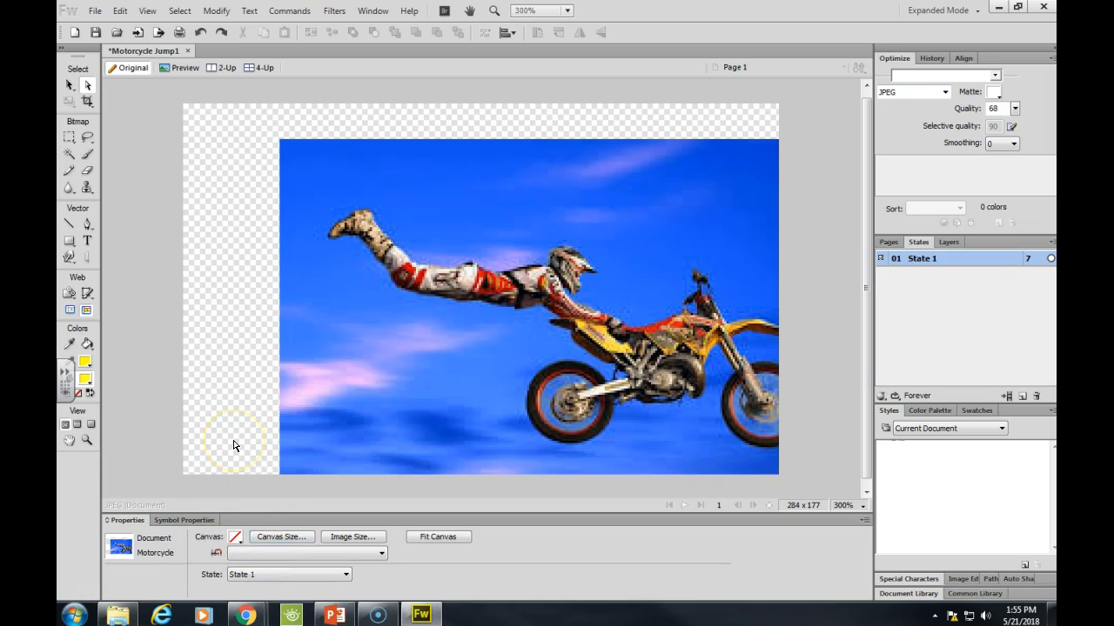
Step: Try white (#FFFFFF) and bright cyan as the canvas color and return the canvas to transparent
click(238, 539)
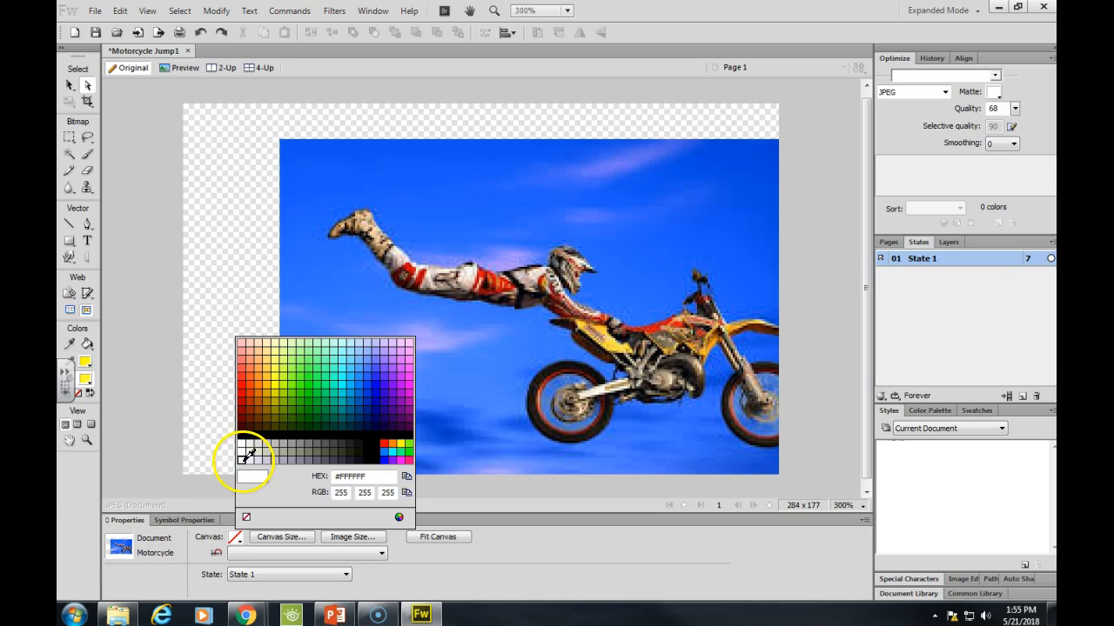
click(242, 446)
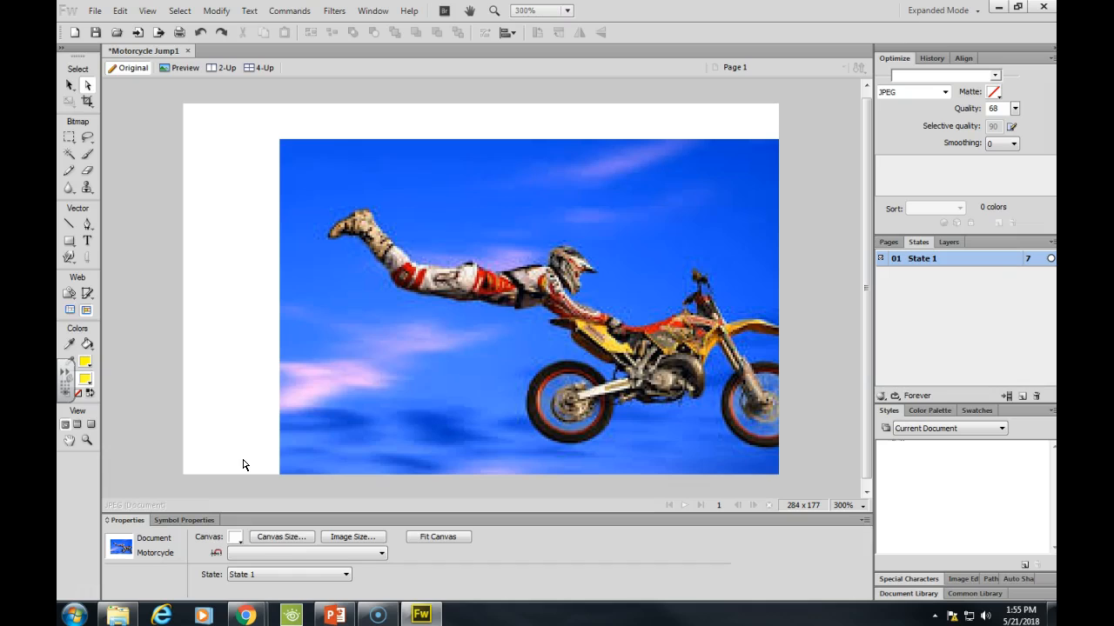
click(236, 538)
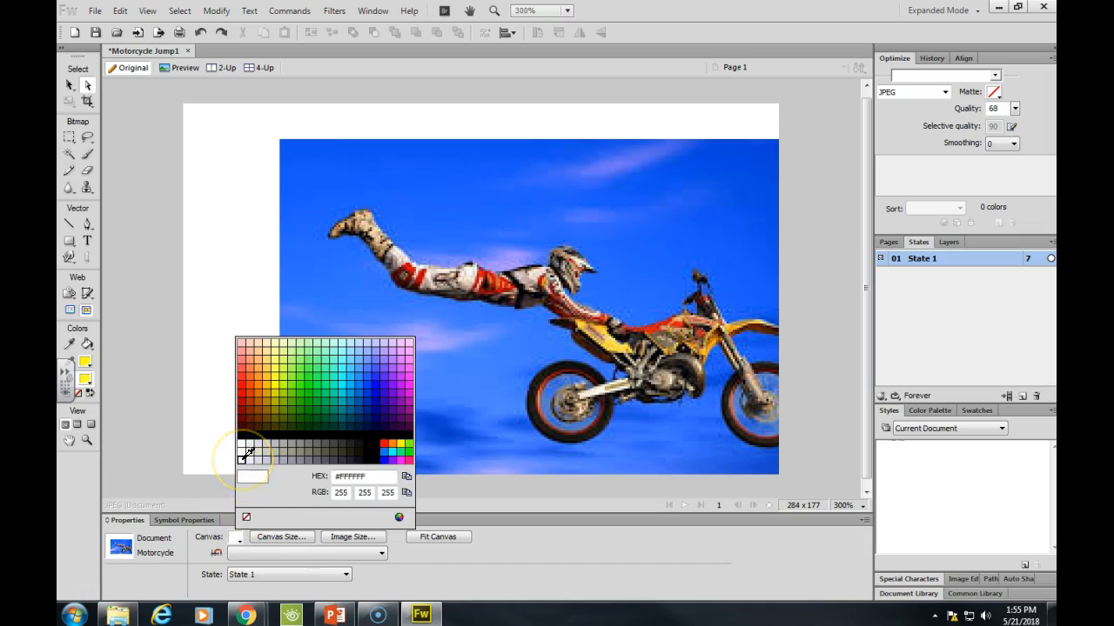
click(346, 372)
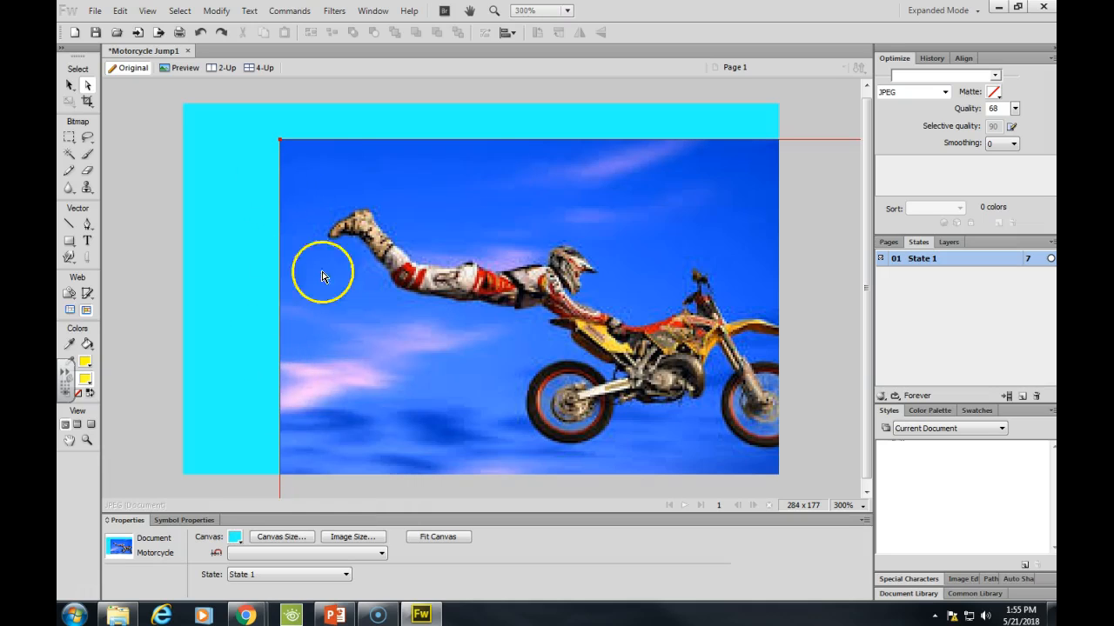
click(236, 537)
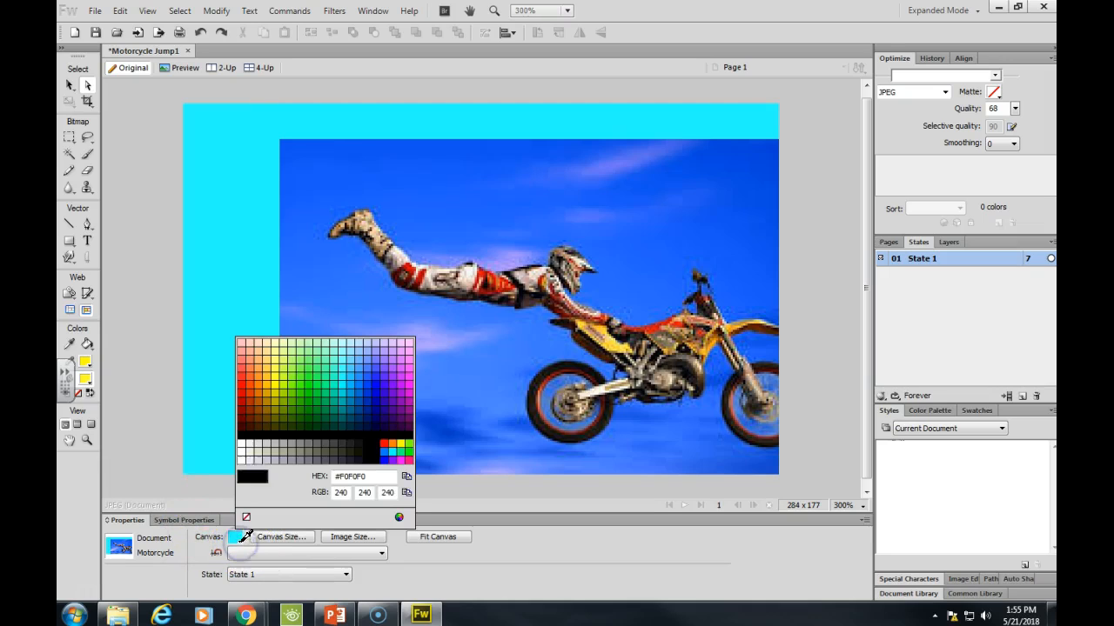
click(247, 519)
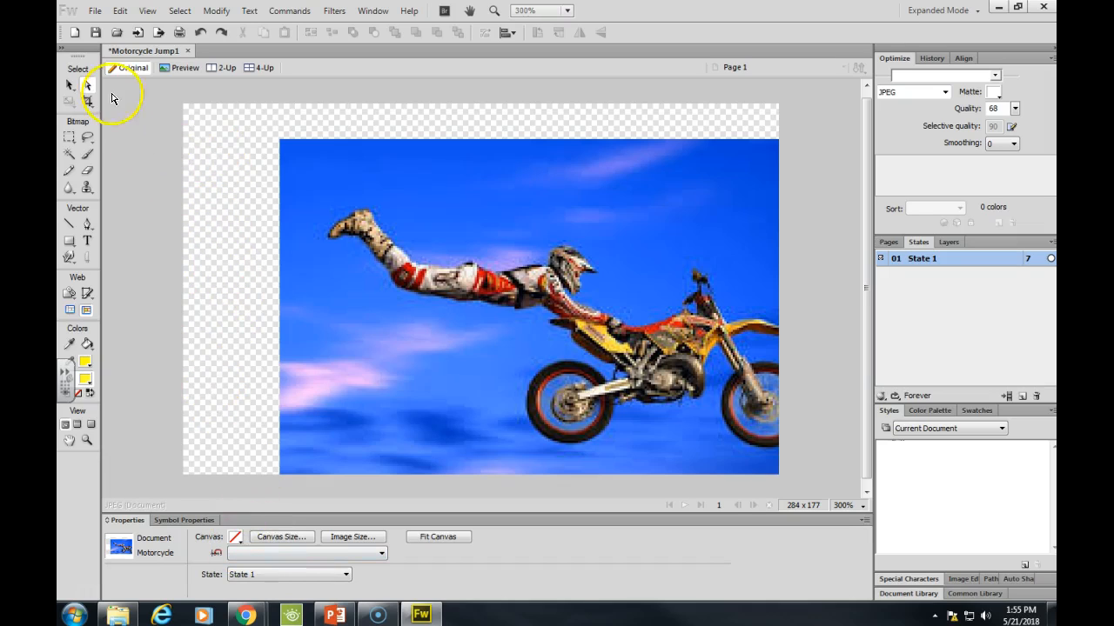
Step: Move the motorcycle bitmap back to X 0, Y 0 and select it with the Pointer tool
click(367, 311)
drag(367, 312, 274, 280)
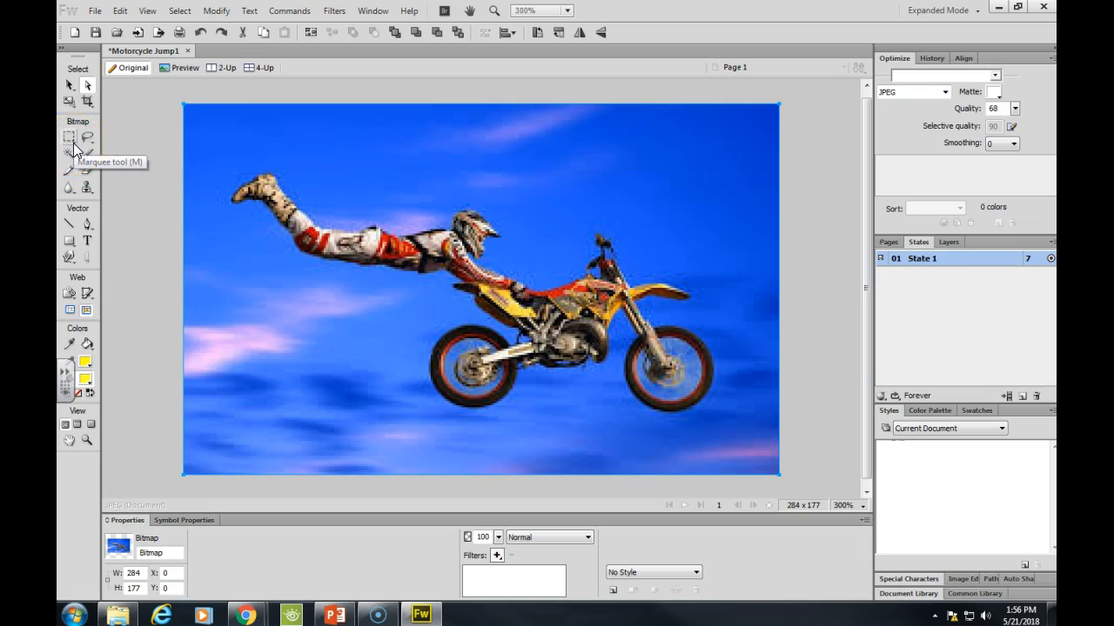
click(70, 85)
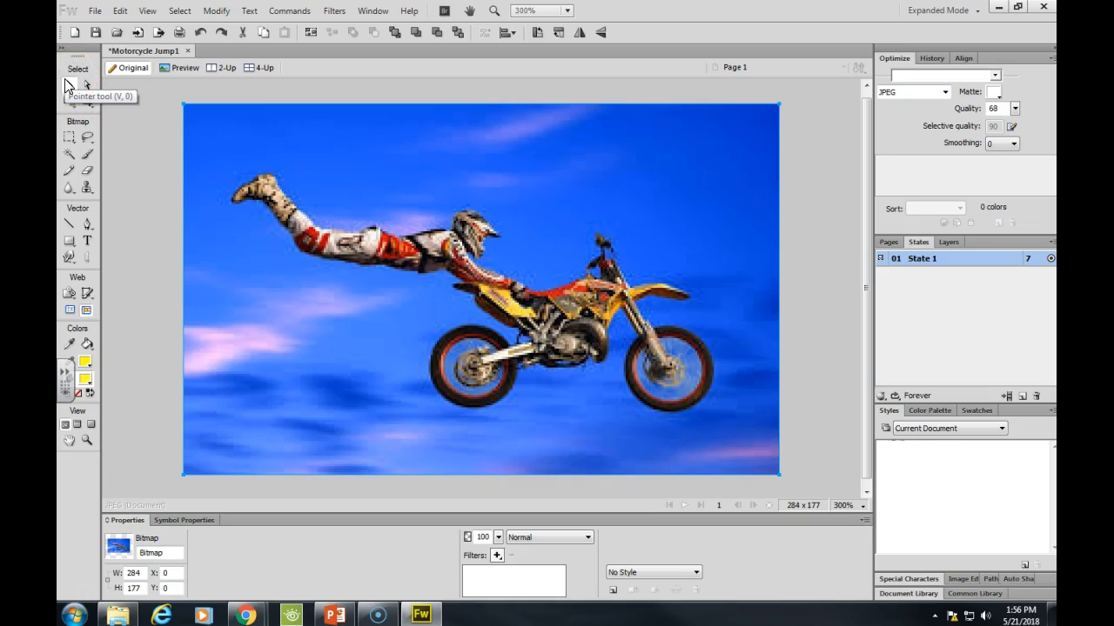
click(241, 146)
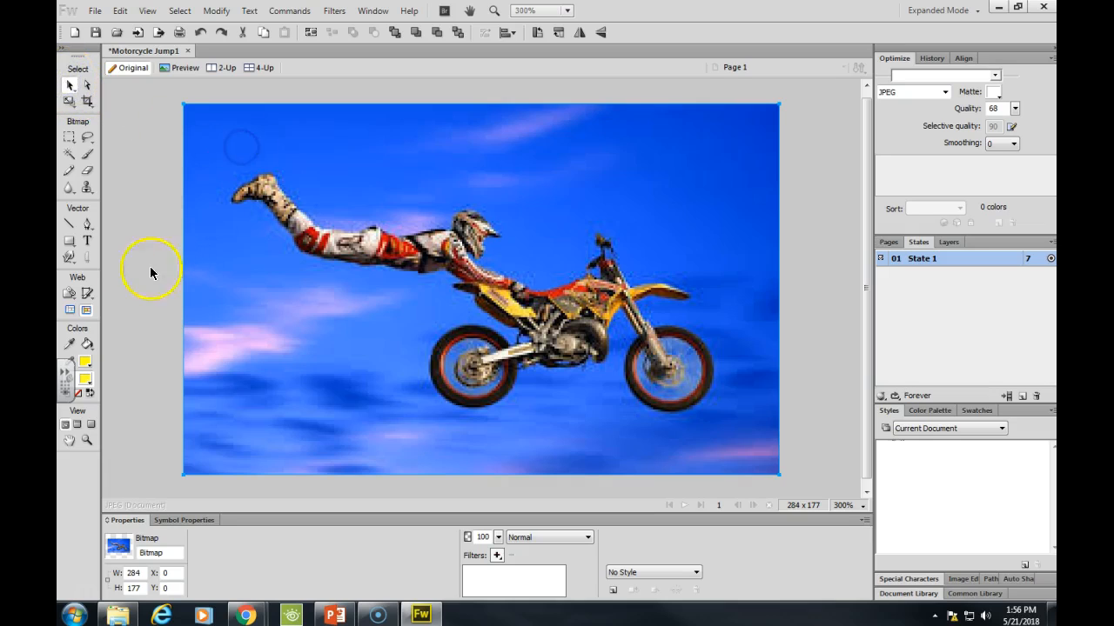
Step: Select a rectangle about 144 by 29 pixels in the picture's upper-left corner with the Marquee tool and delete its contents
click(73, 146)
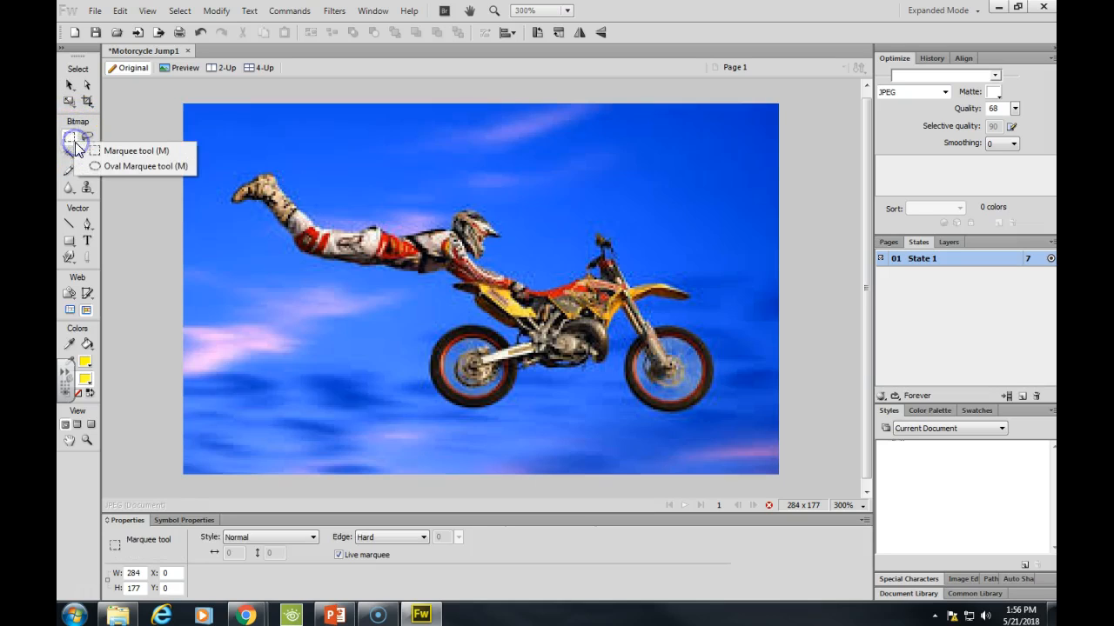
click(125, 153)
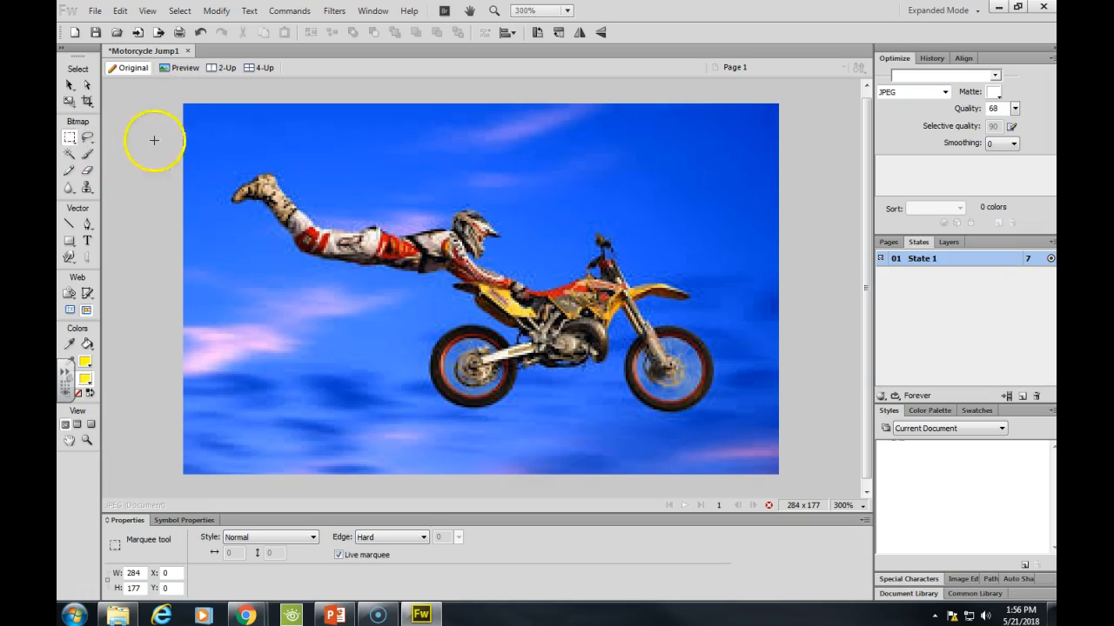
drag(177, 97, 251, 148)
drag(361, 159, 485, 165)
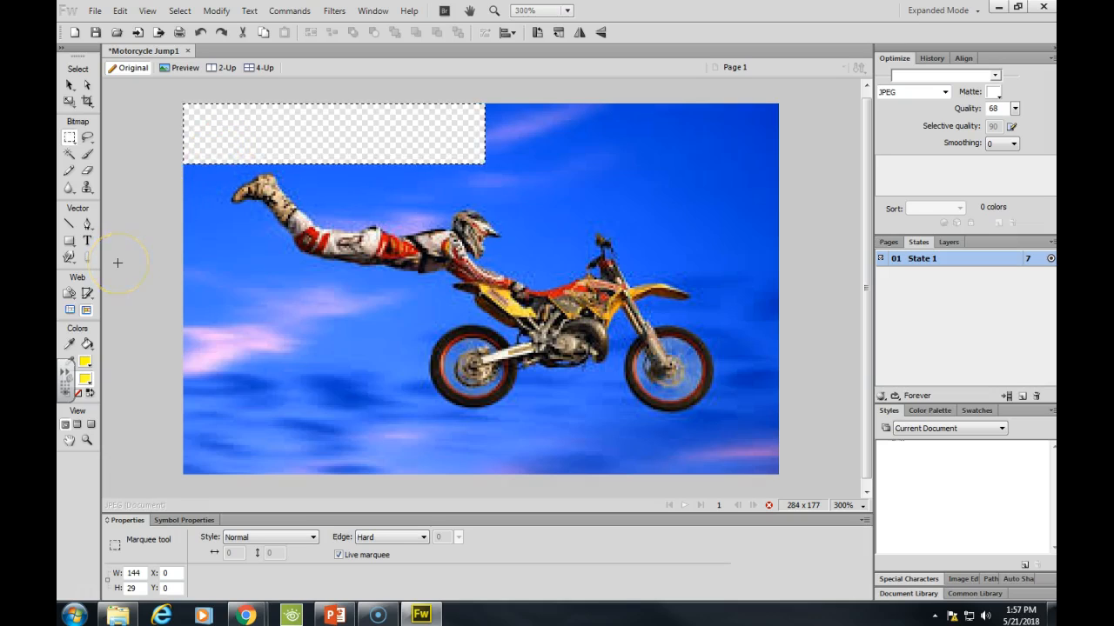
Step: Select an oval about 105 by 39 pixels in the sky above the motorcycle with the Oval Marquee tool and delete its contents
click(76, 143)
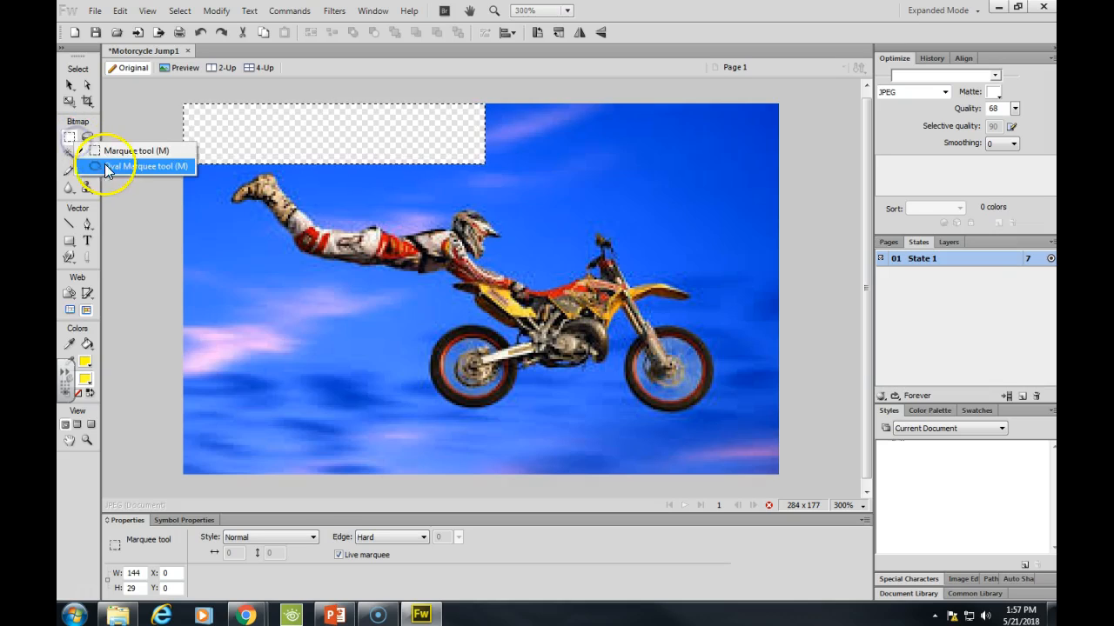
click(110, 165)
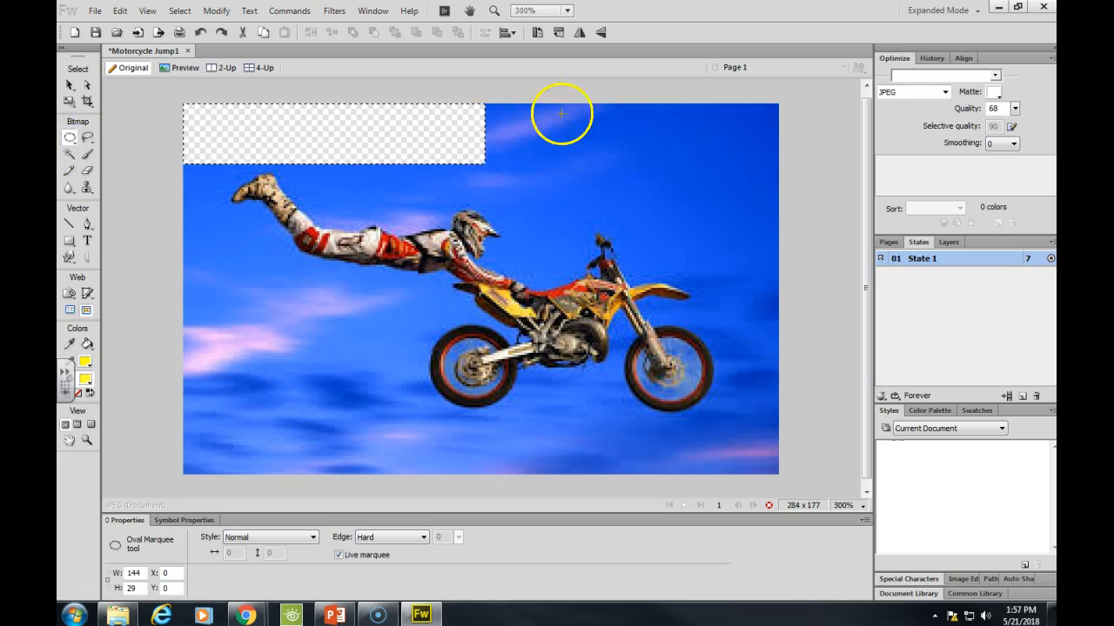
drag(533, 130, 751, 210)
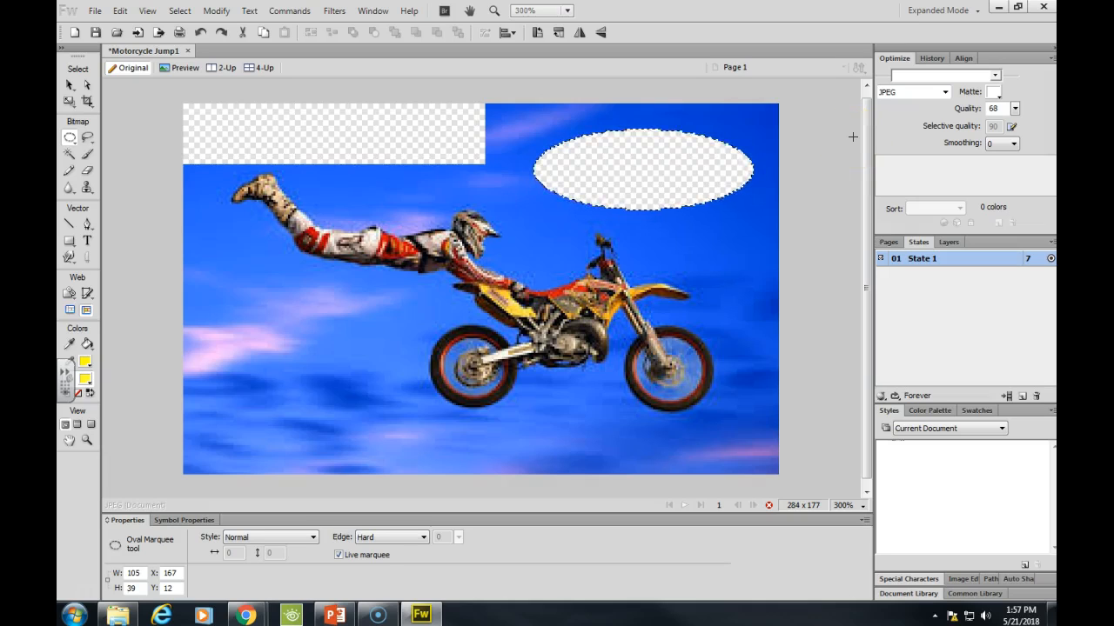
Step: Select a freehand area about 54 by 37 pixels in the picture's lower-left sky with the Lasso tool and delete its contents
click(89, 142)
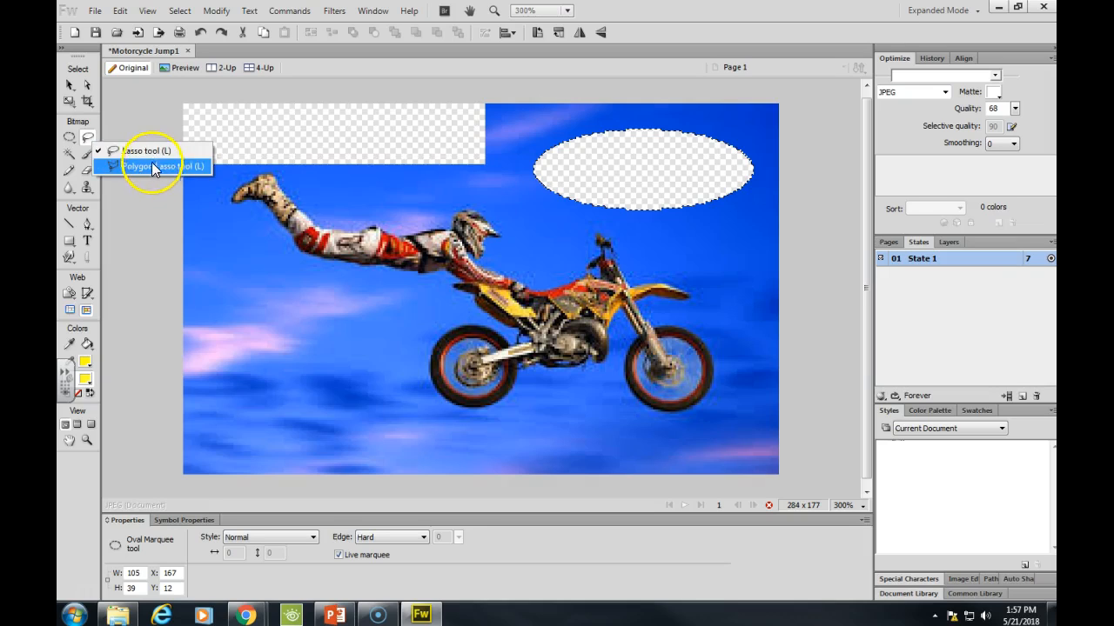
click(148, 153)
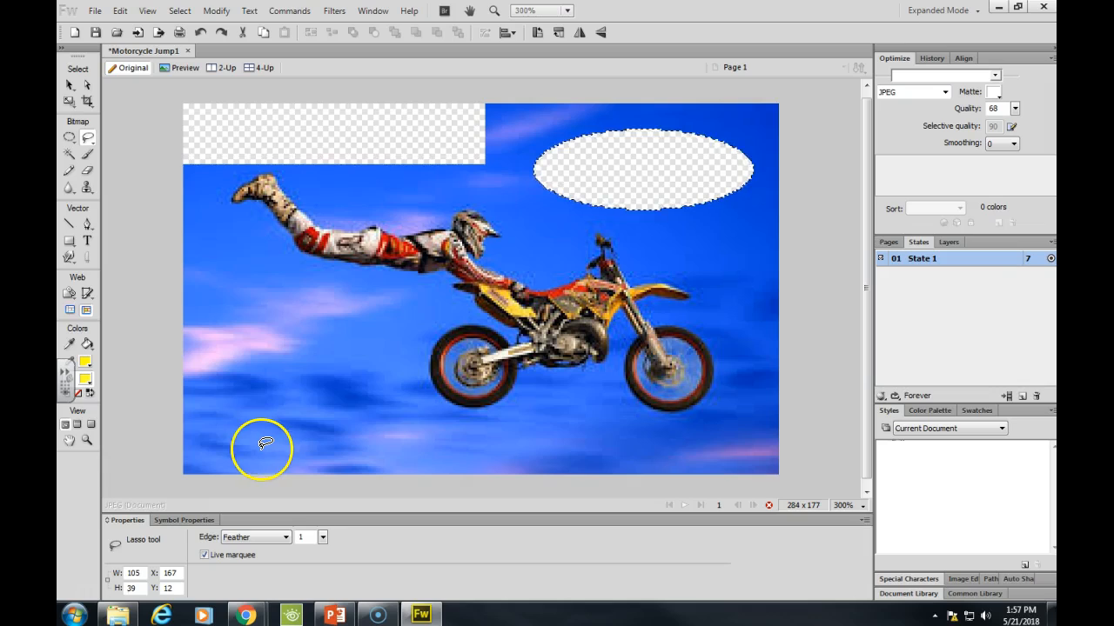
mouse_move(256, 452)
mouse_down()
mouse_move(232, 403)
mouse_move(255, 380)
mouse_move(320, 396)
mouse_move(340, 416)
mouse_move(339, 435)
mouse_move(320, 447)
mouse_move(259, 447)
mouse_up()
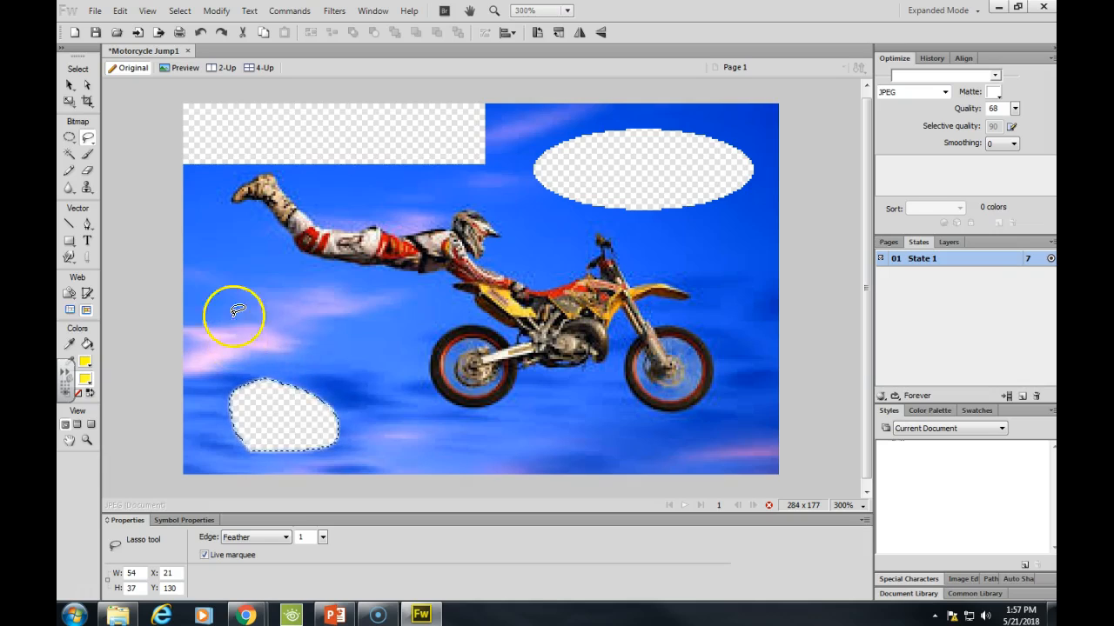
Step: Outline a polygon about 79 by 48 pixels in the sky below the rider's legs with the Polygon Lasso tool and delete its contents
click(94, 143)
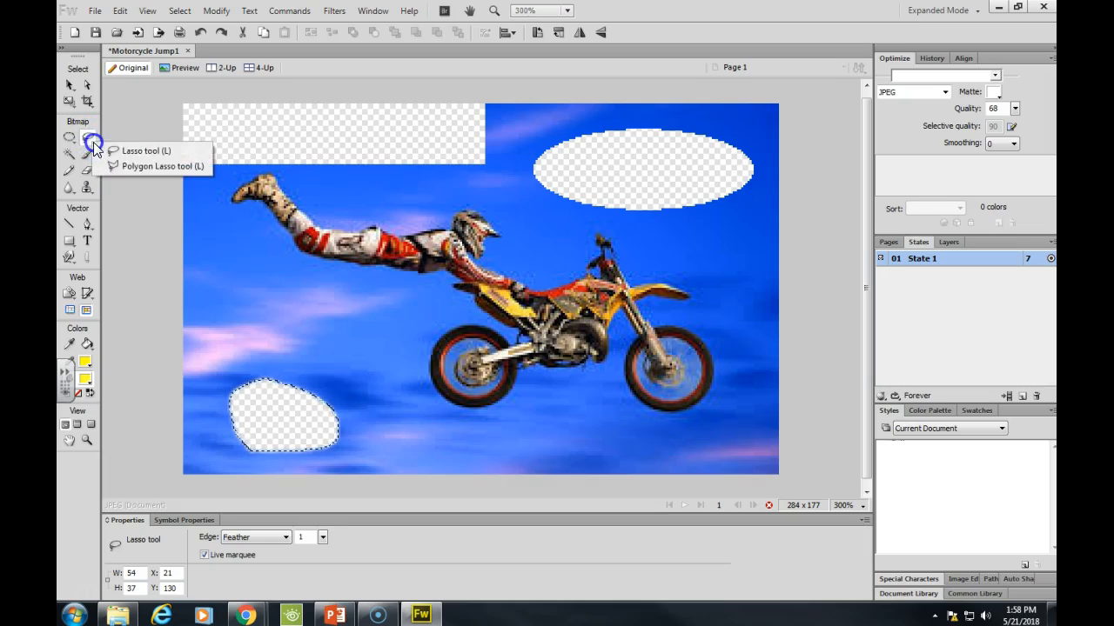
click(136, 167)
click(223, 356)
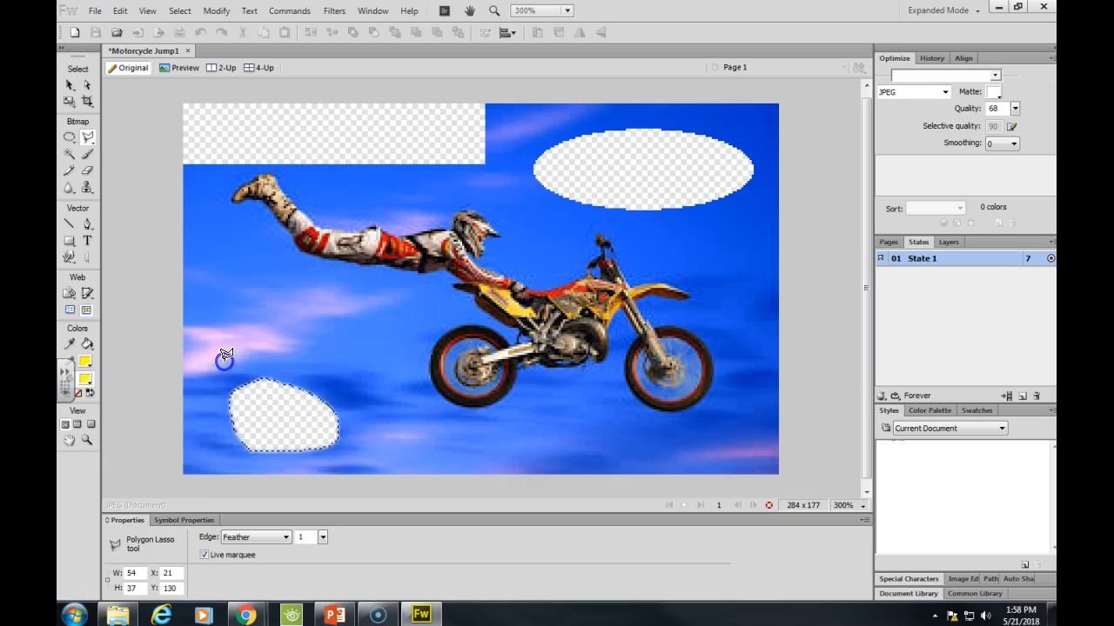
click(248, 276)
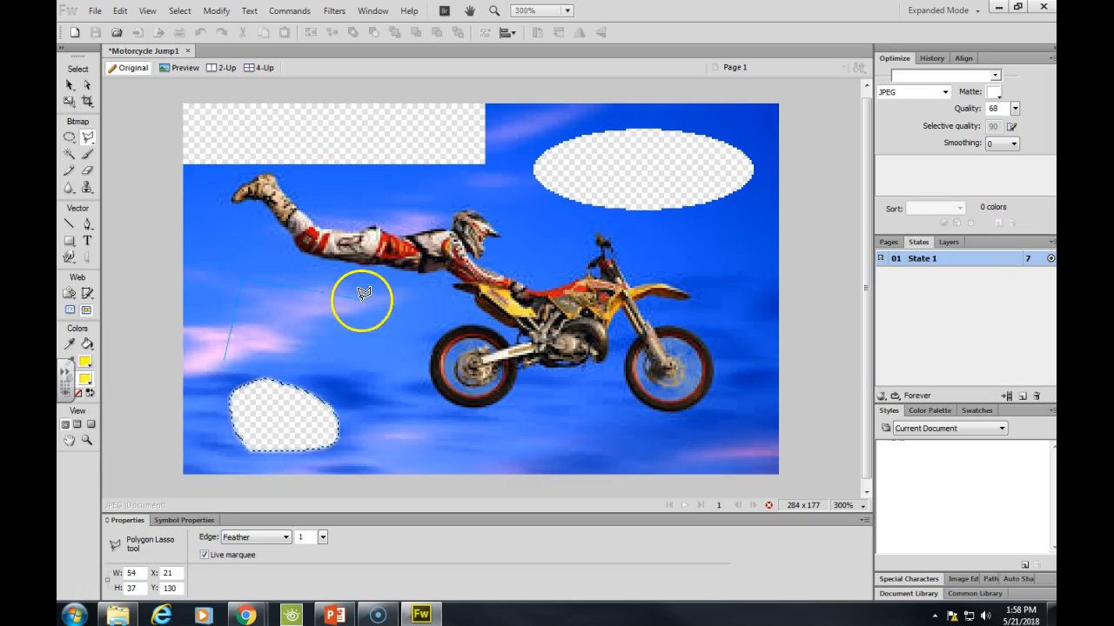
click(384, 295)
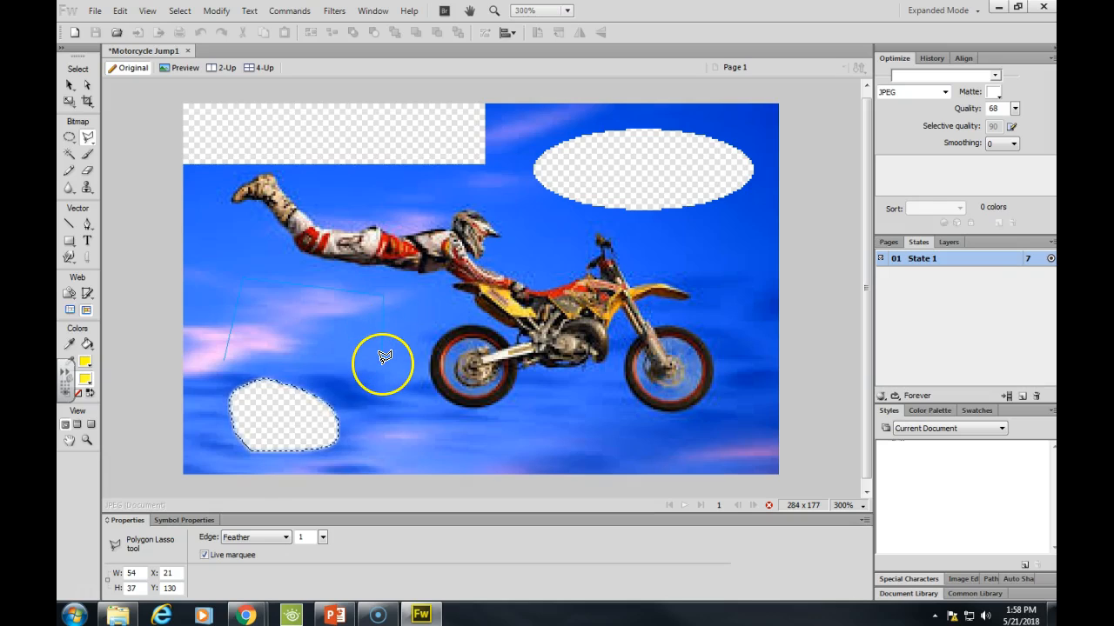
click(381, 371)
click(330, 344)
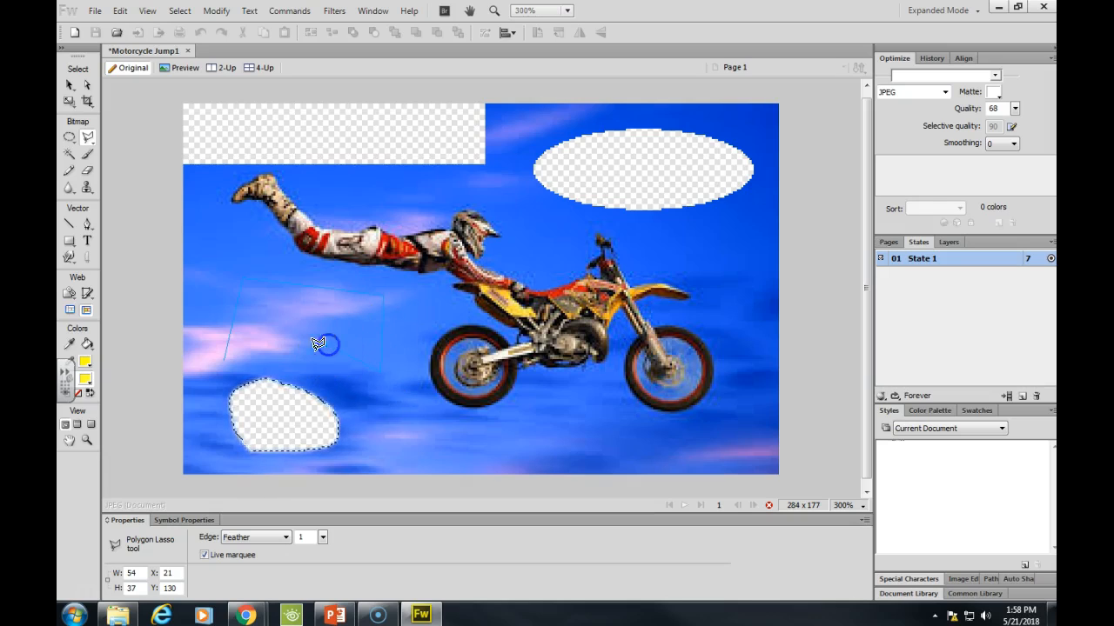
double_click(231, 354)
click(330, 403)
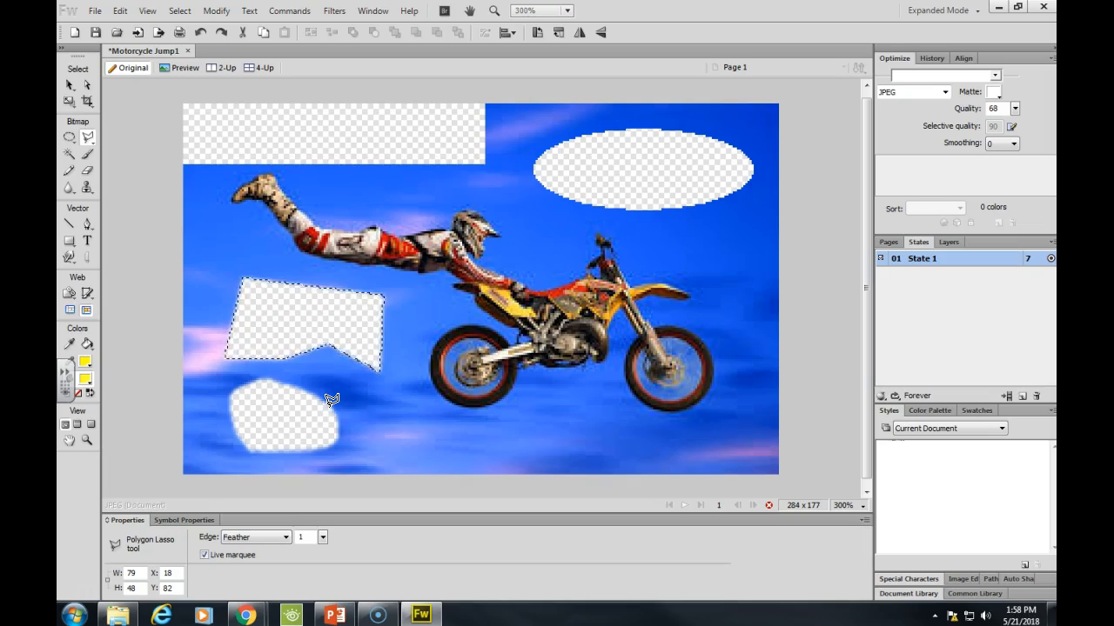
click(334, 400)
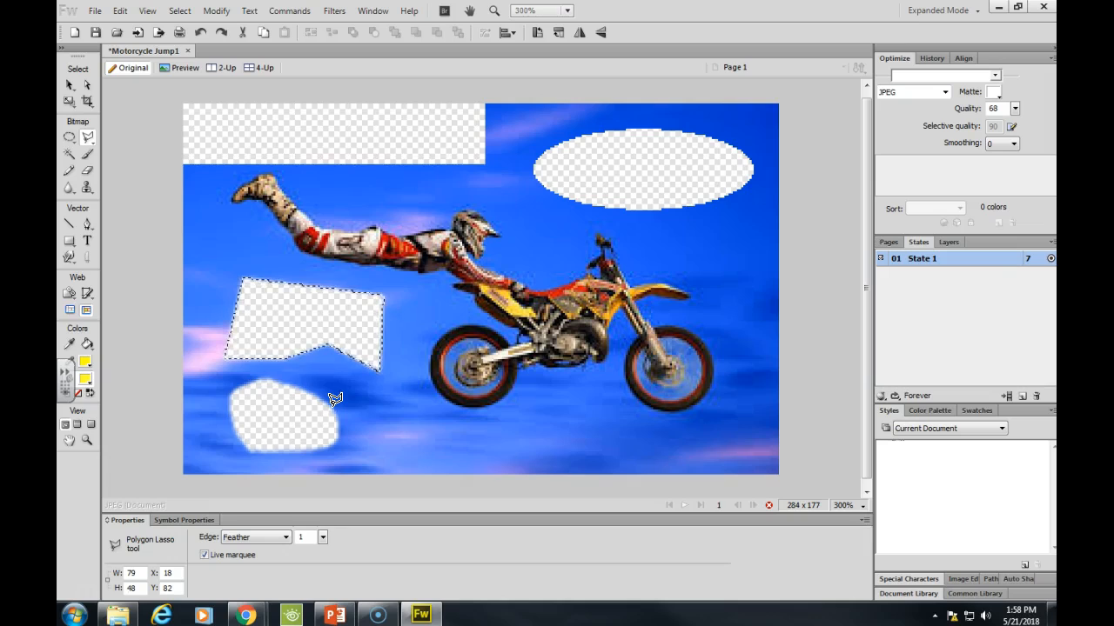
click(85, 155)
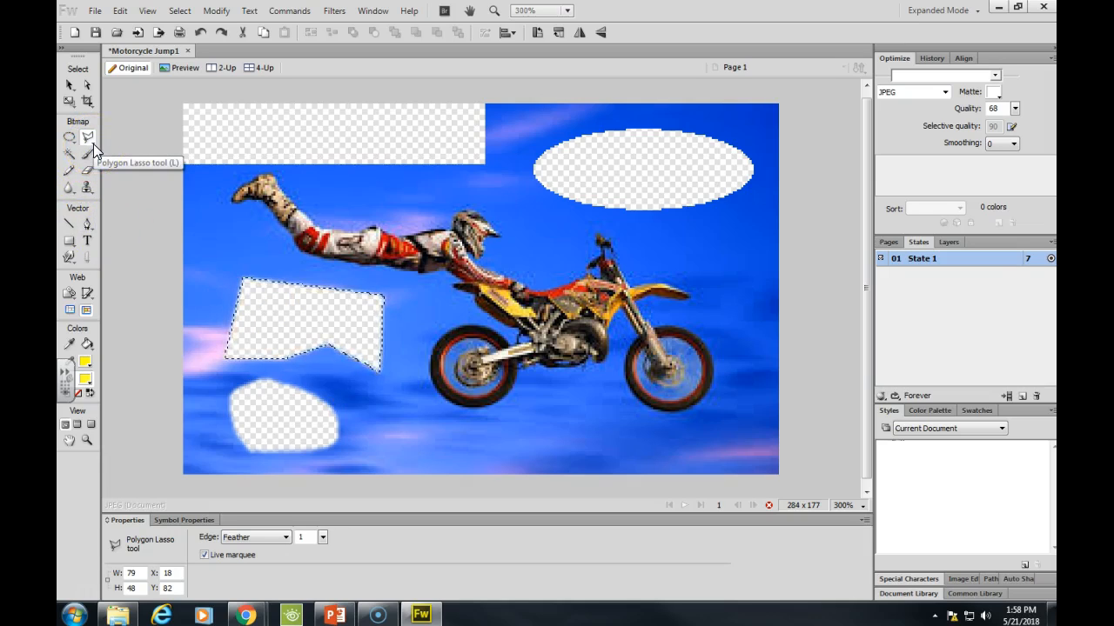
click(91, 141)
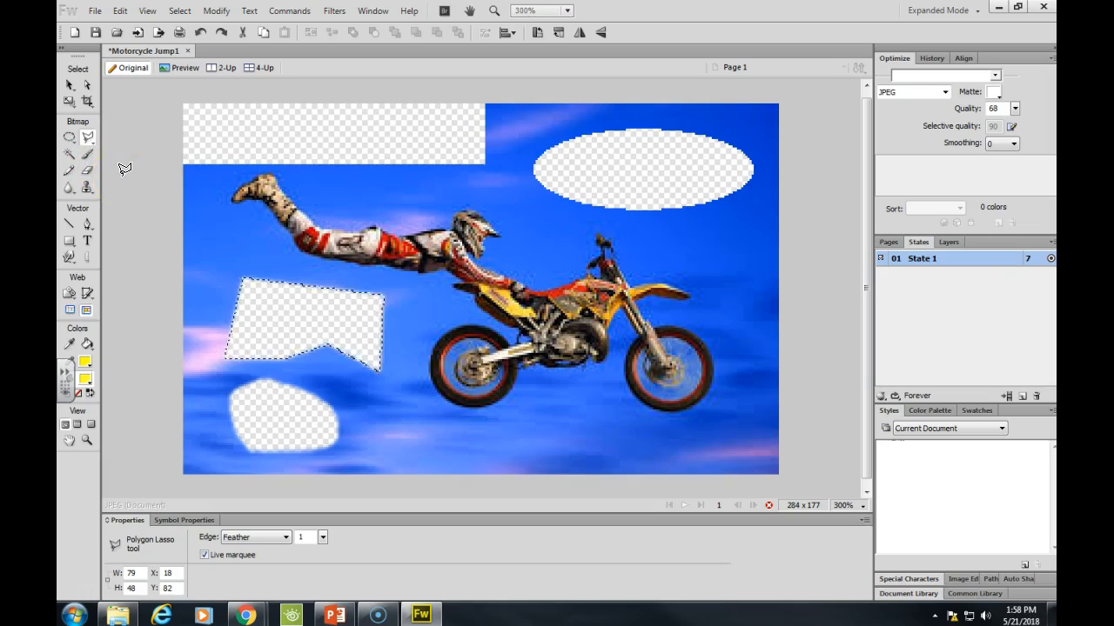
Step: Select and delete areas of blue sky and pink cloud around the rider and motorcycle with the Magic Wand at tolerance 32
click(69, 158)
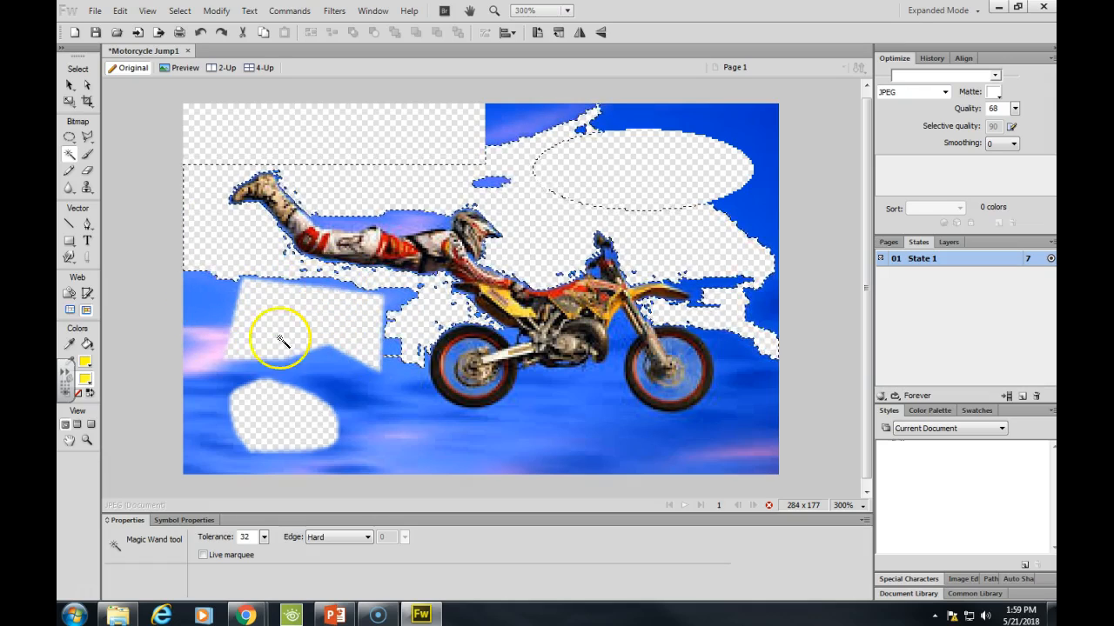
click(197, 315)
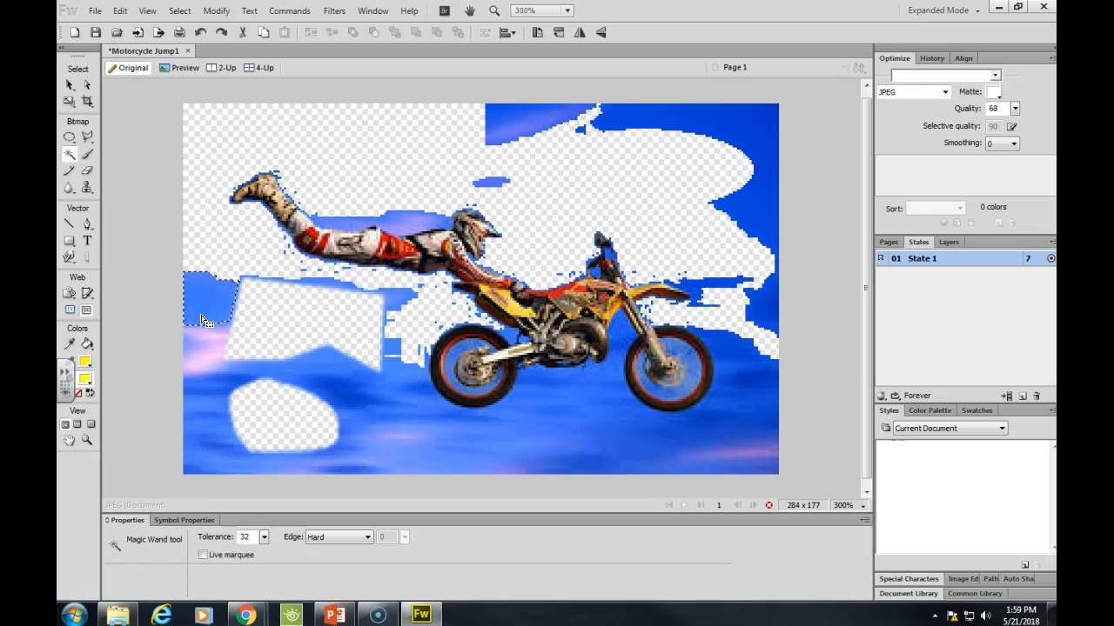
key(Delete)
click(210, 354)
key(Delete)
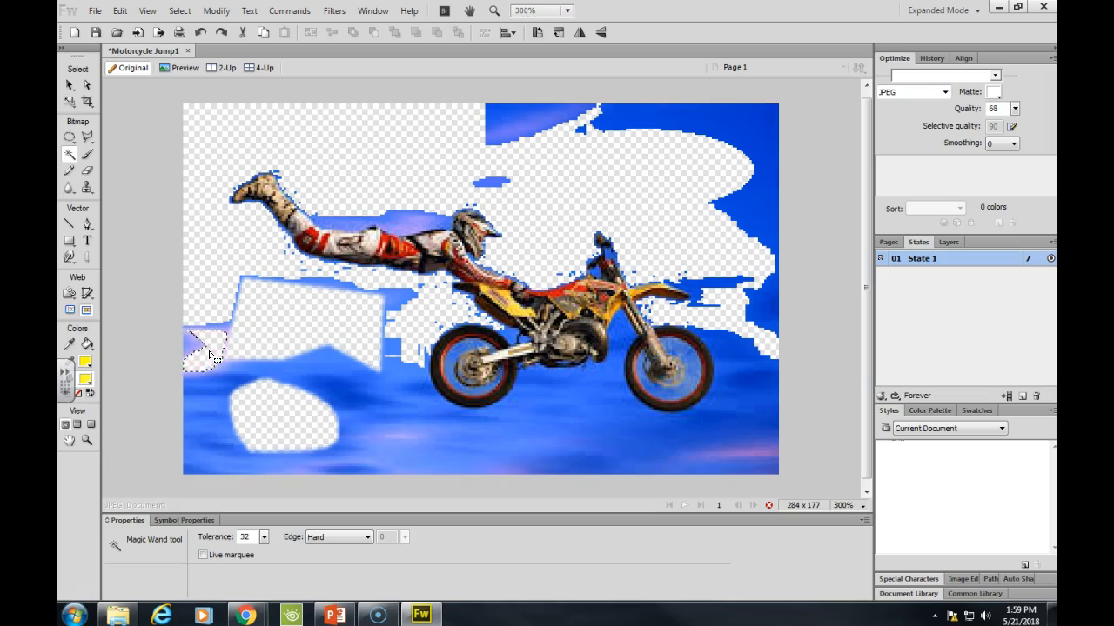
click(174, 403)
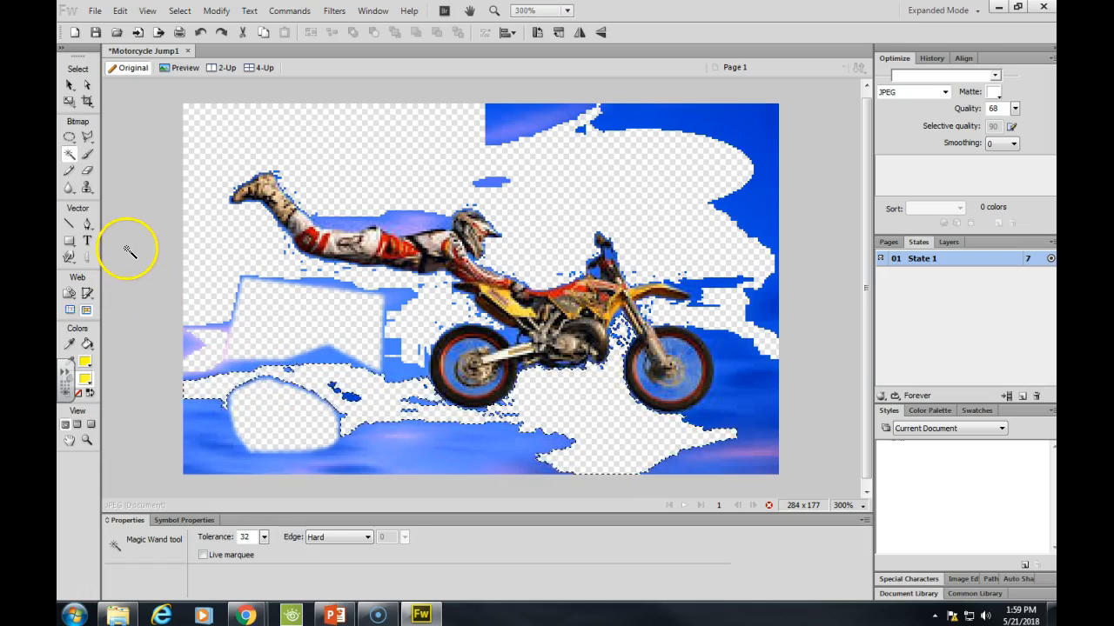
Step: Select a rectangle about 112 by 52 pixels in the picture's lower-left corner with the Marquee tool and delete its contents
click(72, 142)
drag(76, 150, 91, 155)
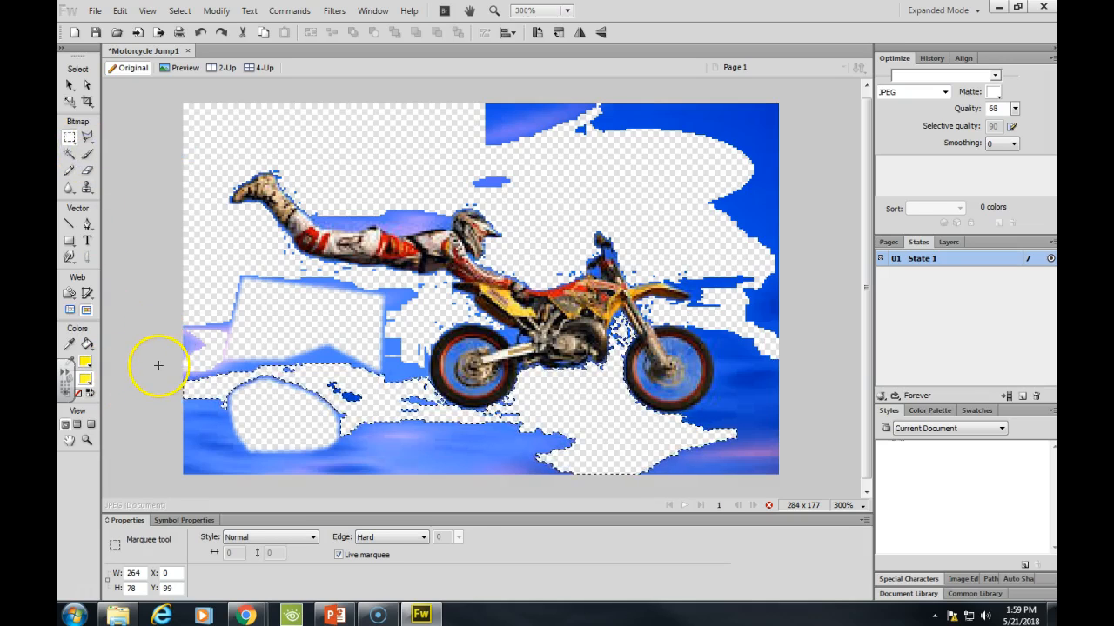
drag(151, 366, 417, 487)
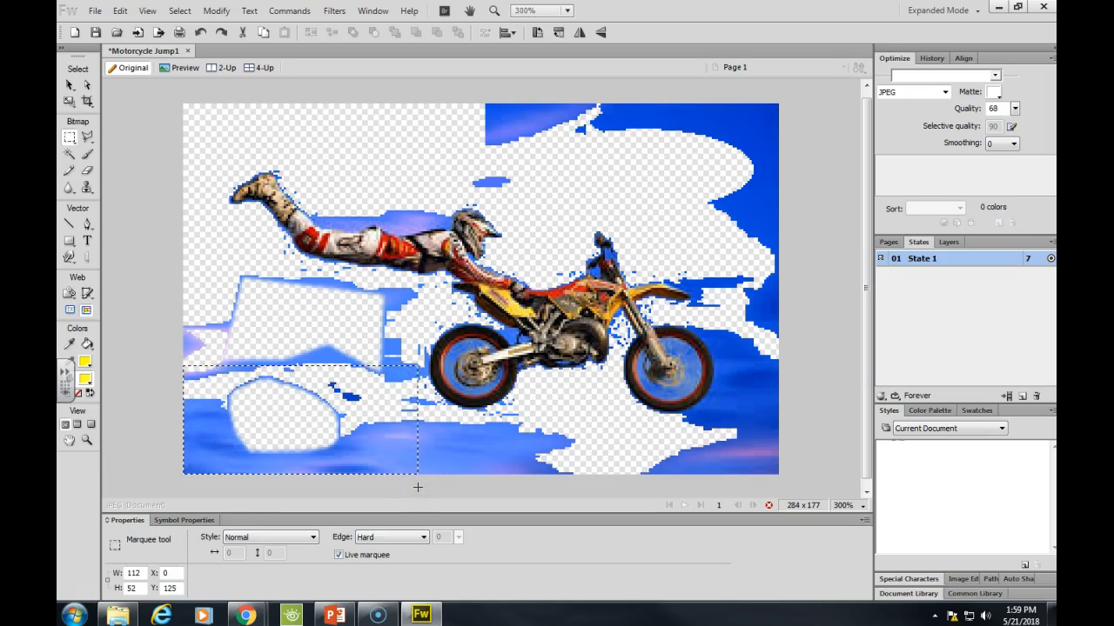
key(Delete)
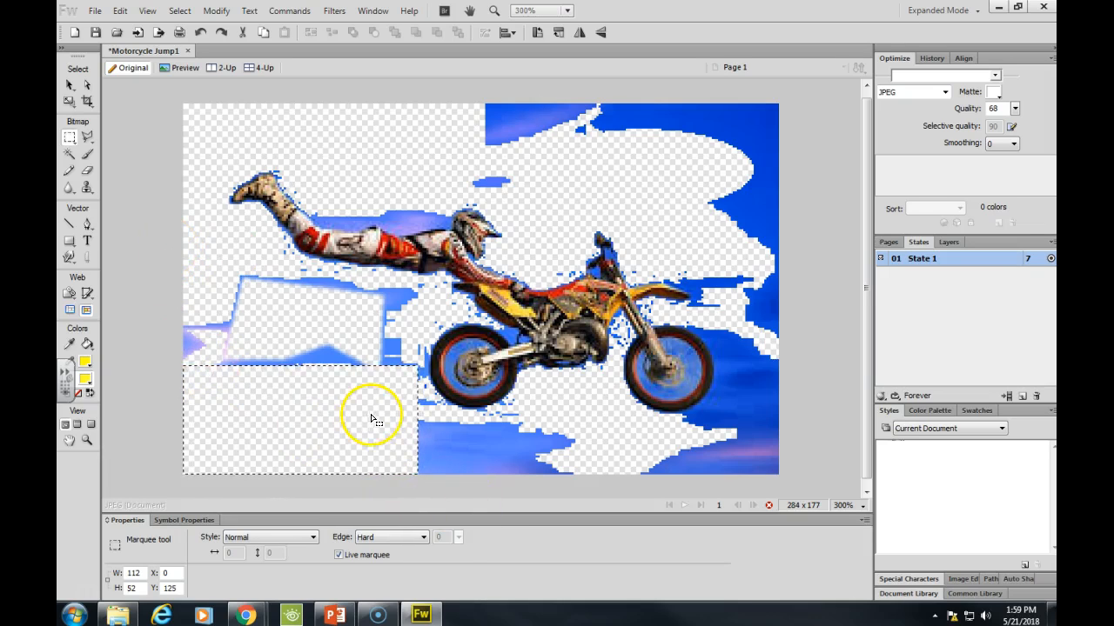
Step: Marquee and delete the sky below the motorcycle, starting with an area about 115 by 26 pixels and continuing into the lower-right corner
drag(394, 420, 631, 481)
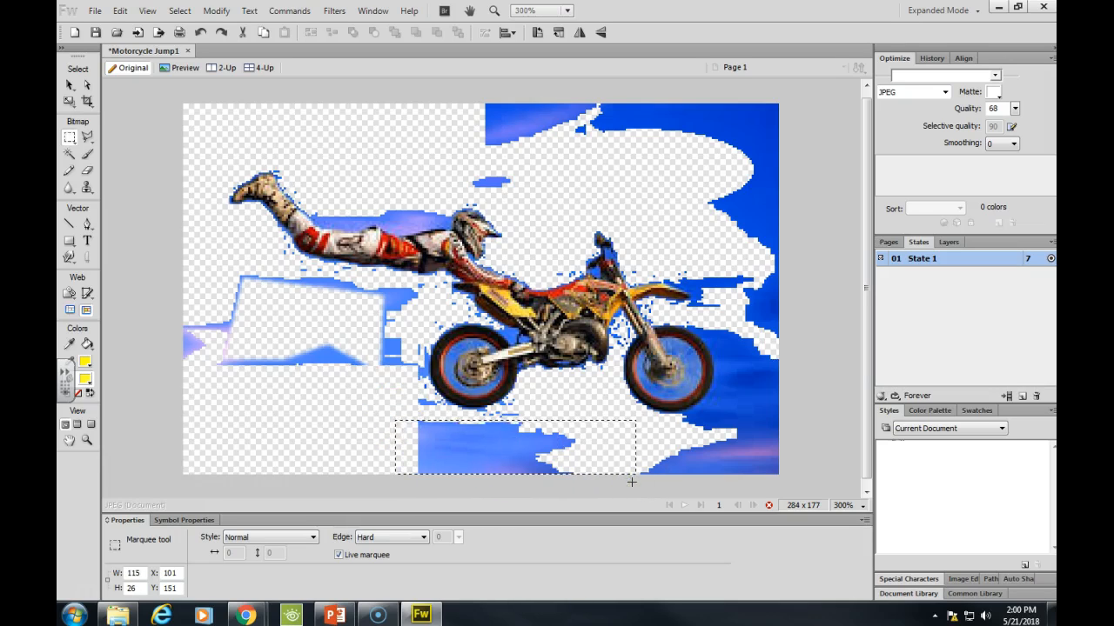
key(Delete)
click(621, 460)
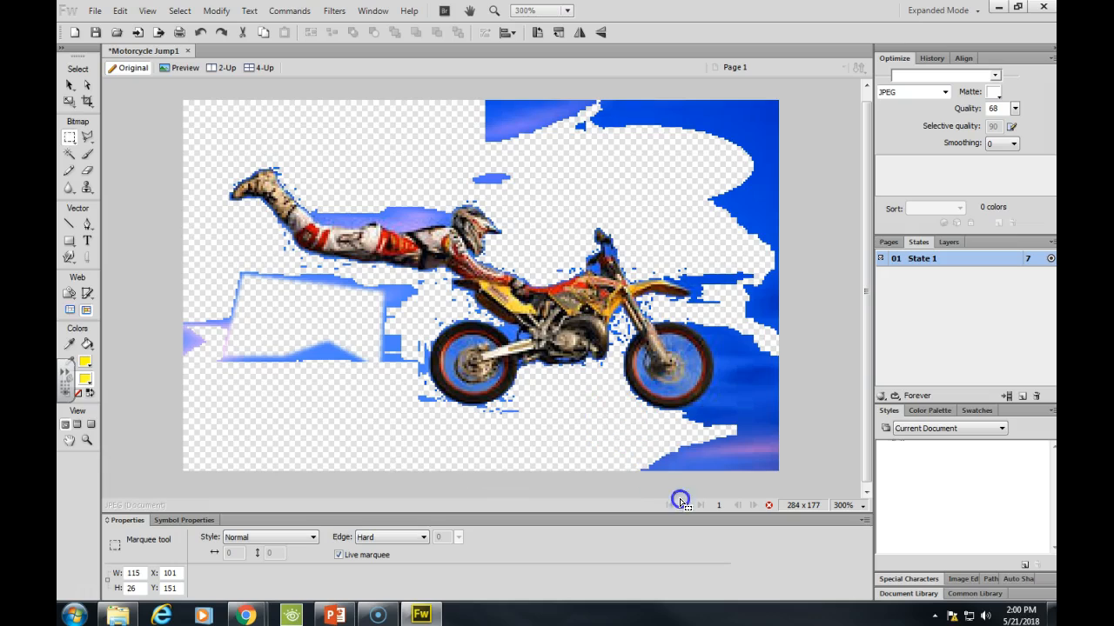
drag(614, 428, 615, 429)
drag(750, 470, 803, 483)
key(Delete)
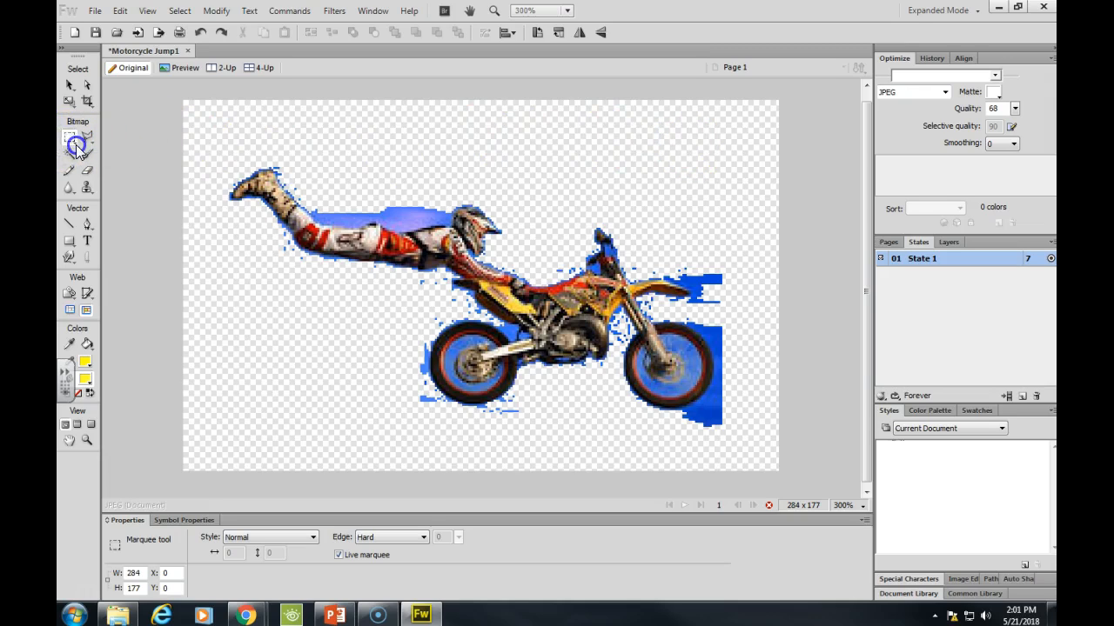
Step: Select a rectangle about 16 by 48 pixels just beyond the front fender with the Marquee tool and delete its contents
drag(77, 150, 122, 156)
drag(506, 133, 780, 204)
click(705, 218)
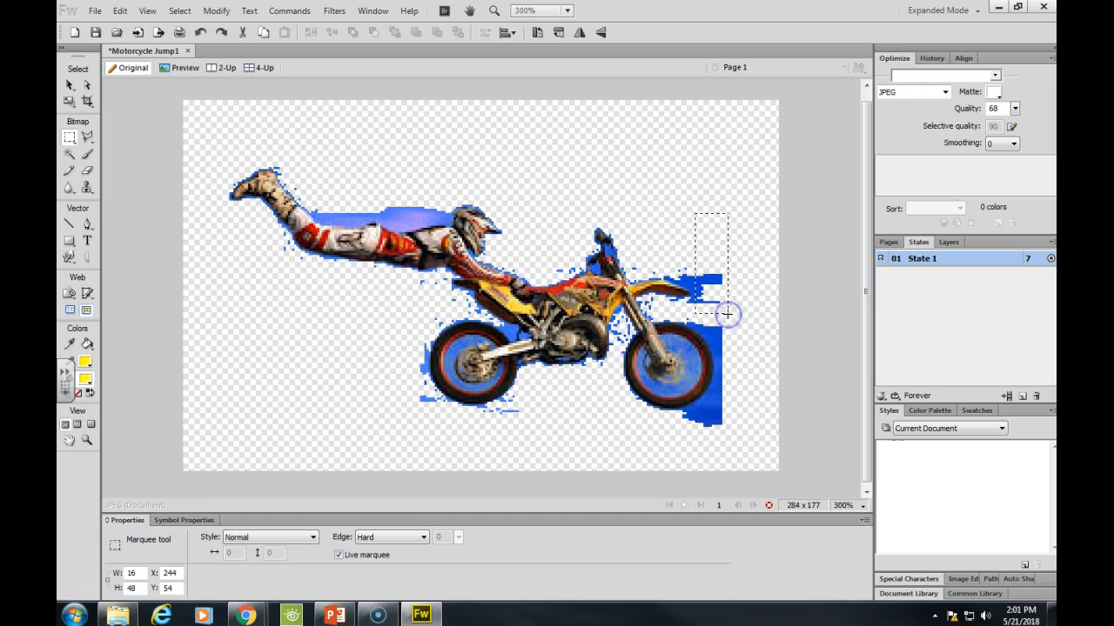
key(Delete)
click(760, 322)
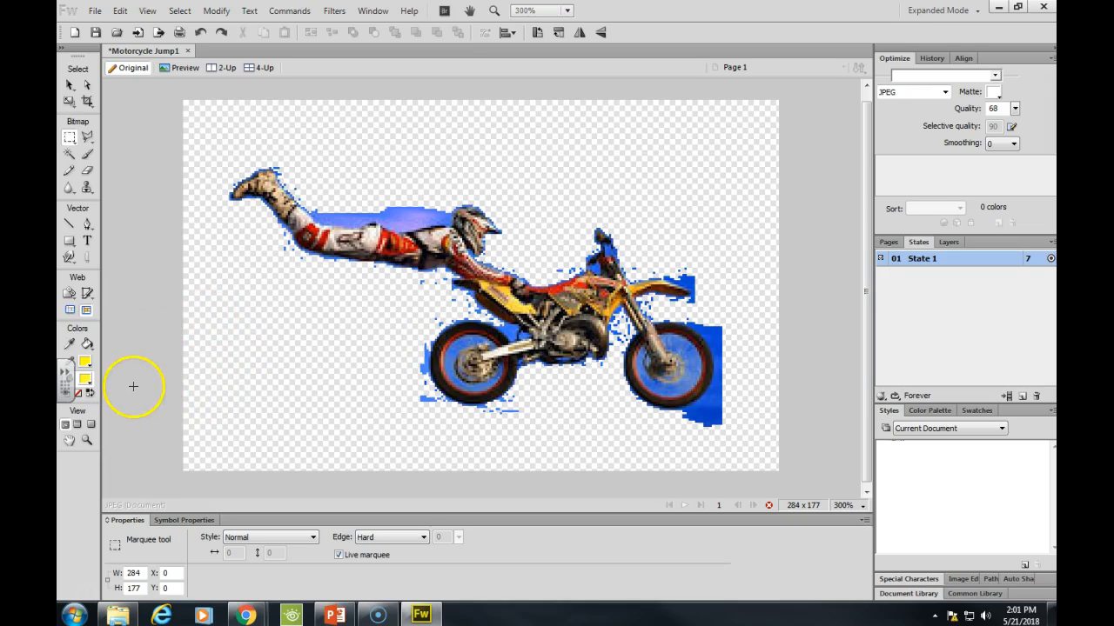
Step: Choose the Eraser tool, try brush sizes 11 and 79, and set the size to 25
click(91, 170)
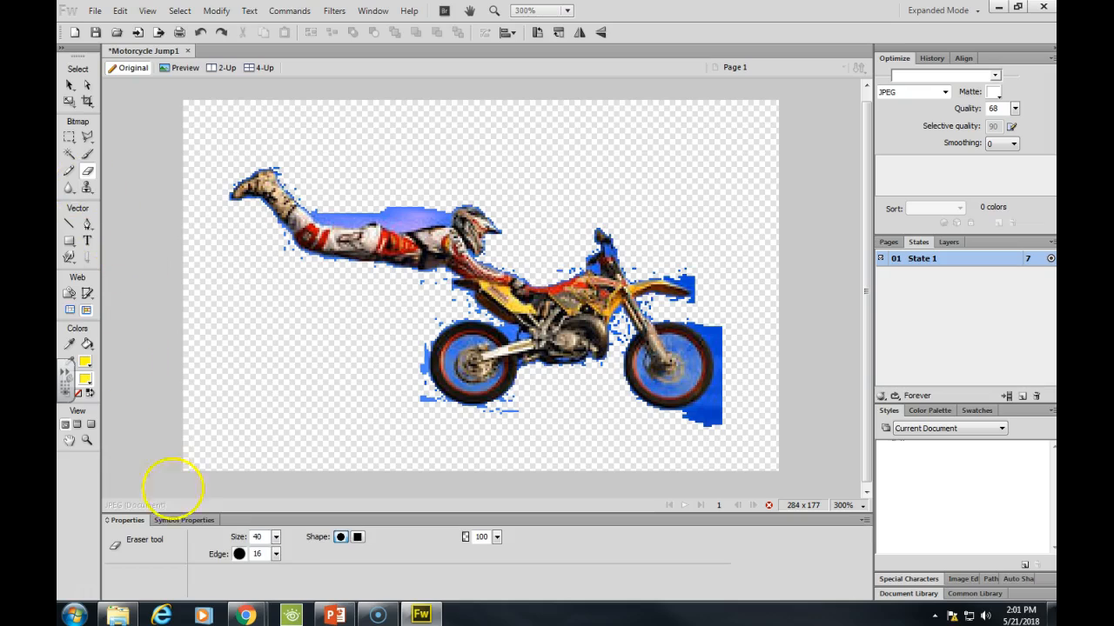
click(277, 540)
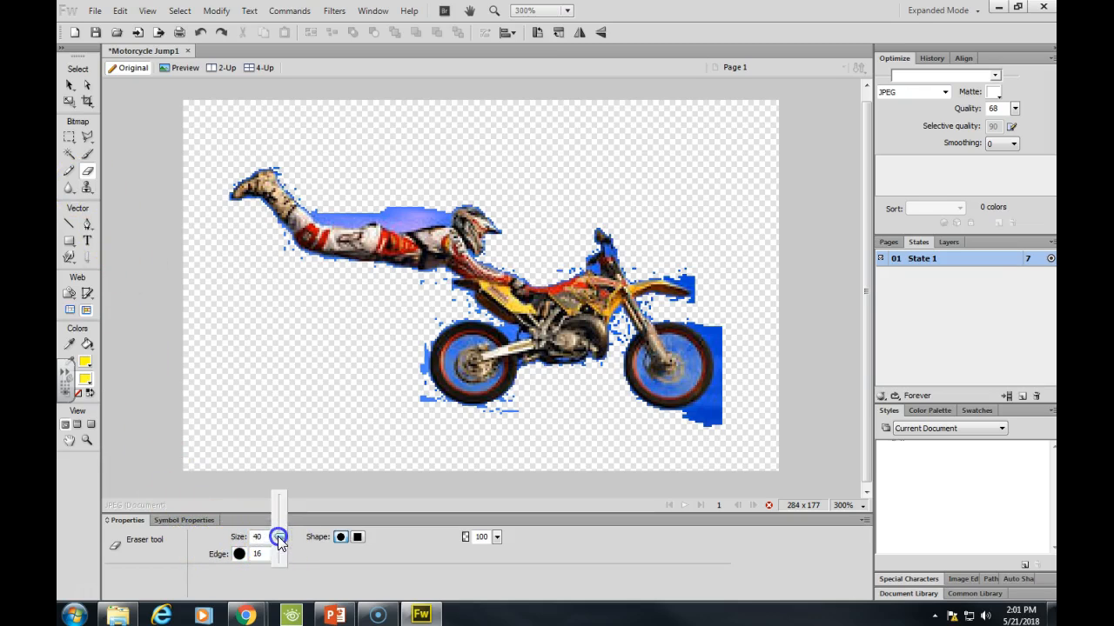
drag(279, 516, 282, 557)
click(242, 424)
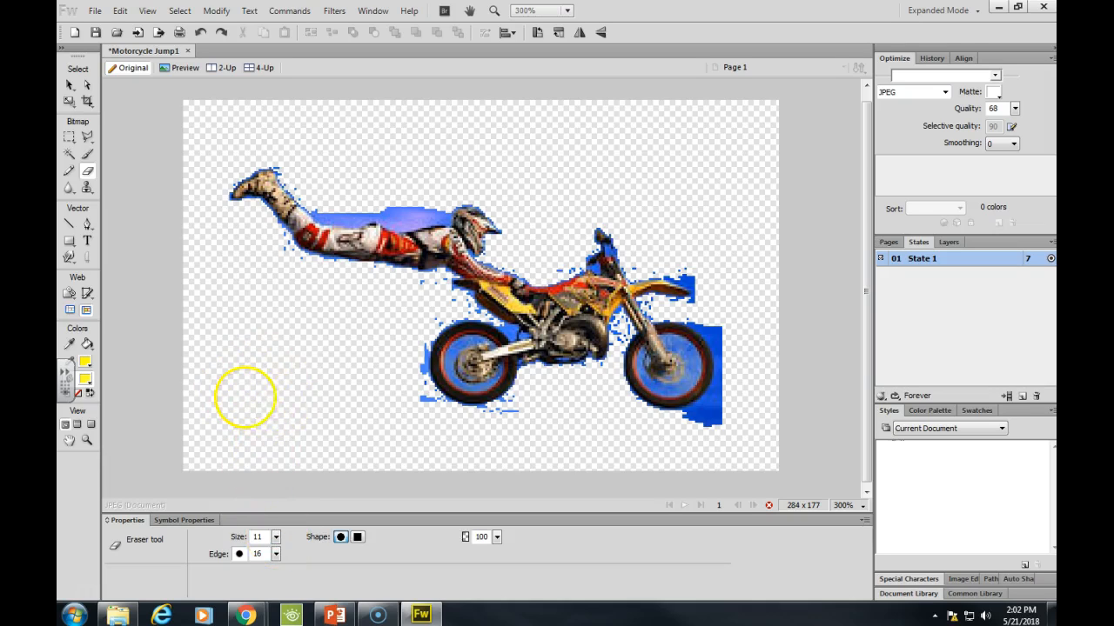
click(276, 537)
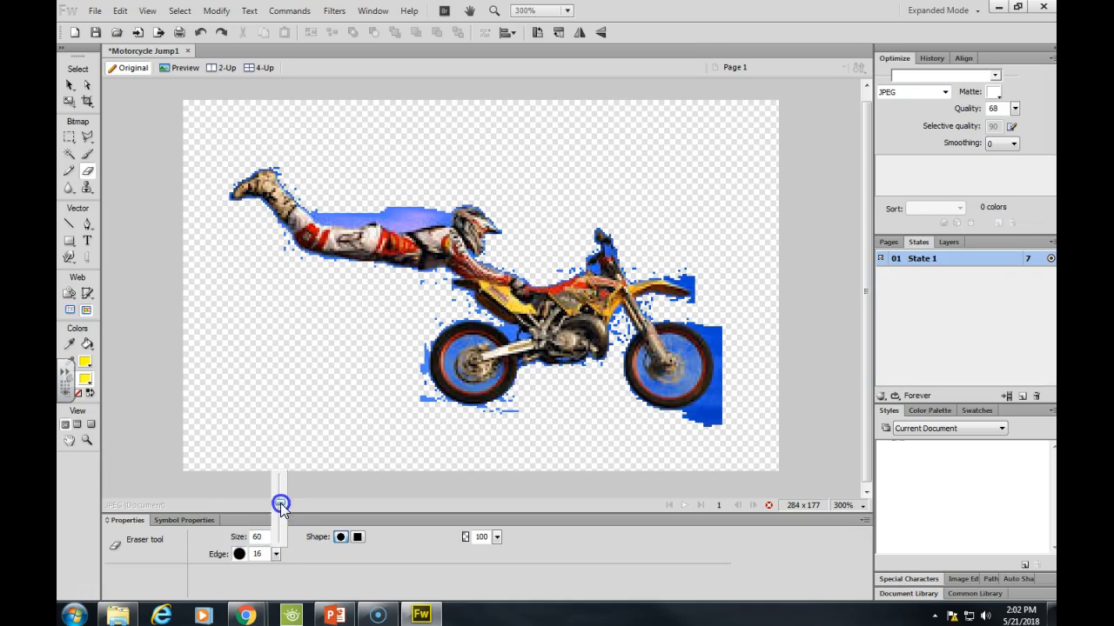
drag(280, 491, 281, 488)
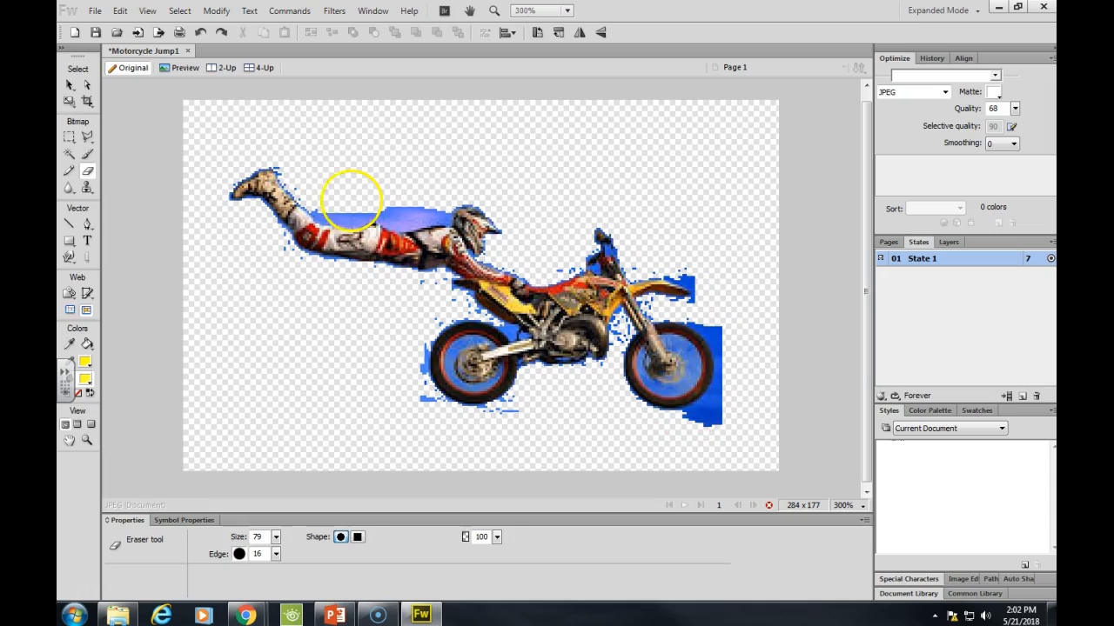
click(276, 540)
drag(278, 540, 285, 580)
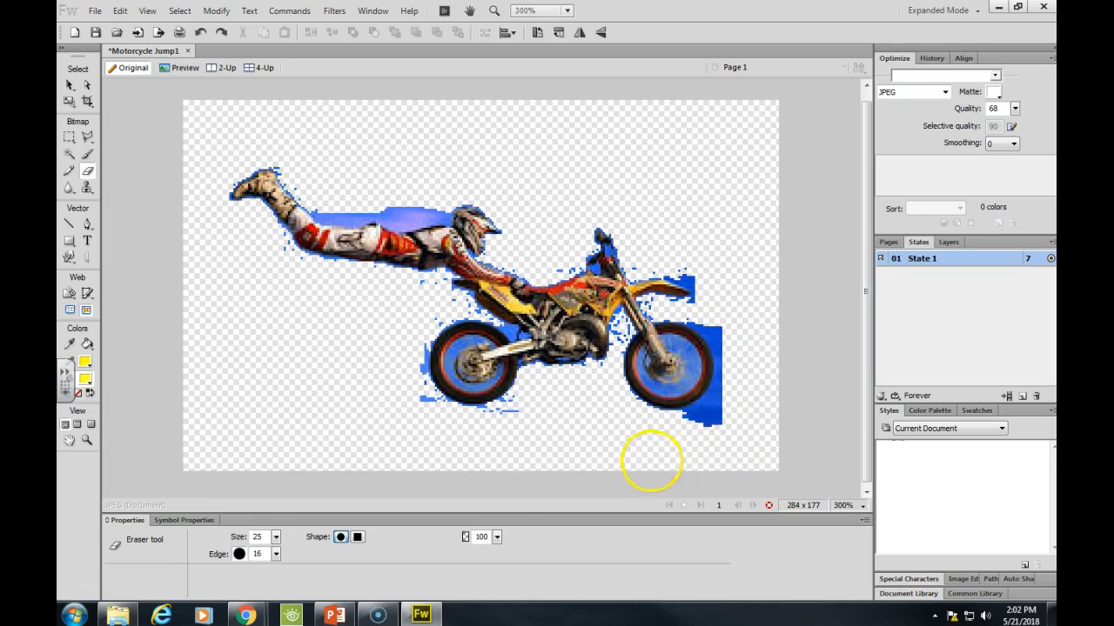
Step: Erase leftover blue sky around the front wheel, beside the front fender and above the rider's back
click(653, 453)
mouse_move(653, 454)
mouse_down()
mouse_move(731, 409)
mouse_move(746, 350)
mouse_up()
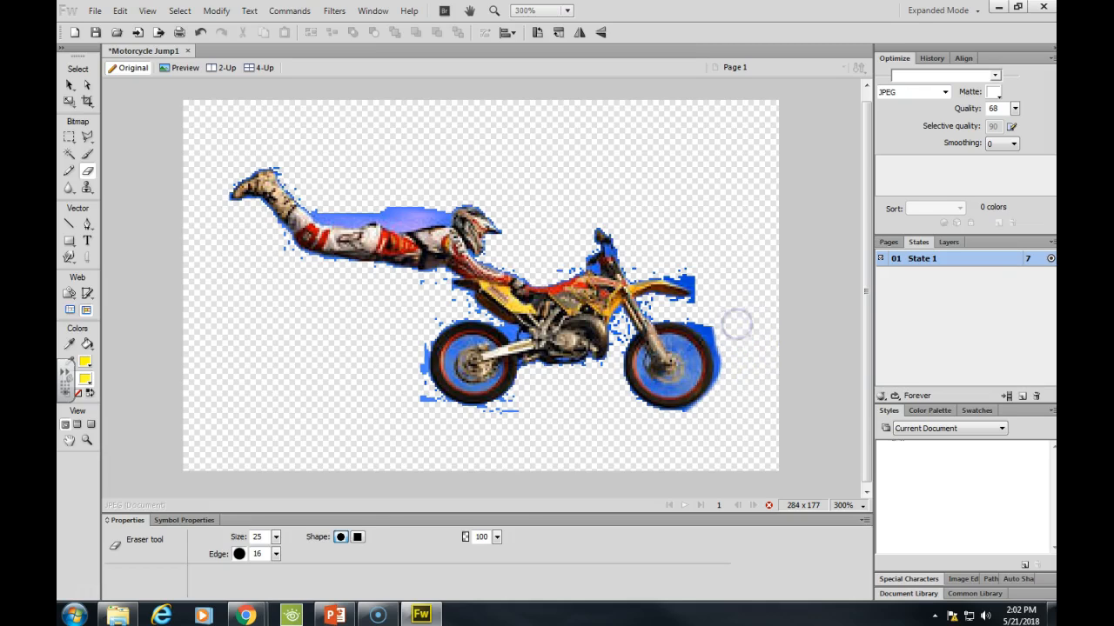
mouse_move(707, 265)
mouse_down()
mouse_move(708, 254)
mouse_move(690, 258)
mouse_move(716, 292)
mouse_move(718, 314)
mouse_up()
drag(417, 196, 400, 197)
click(354, 194)
drag(345, 195, 341, 197)
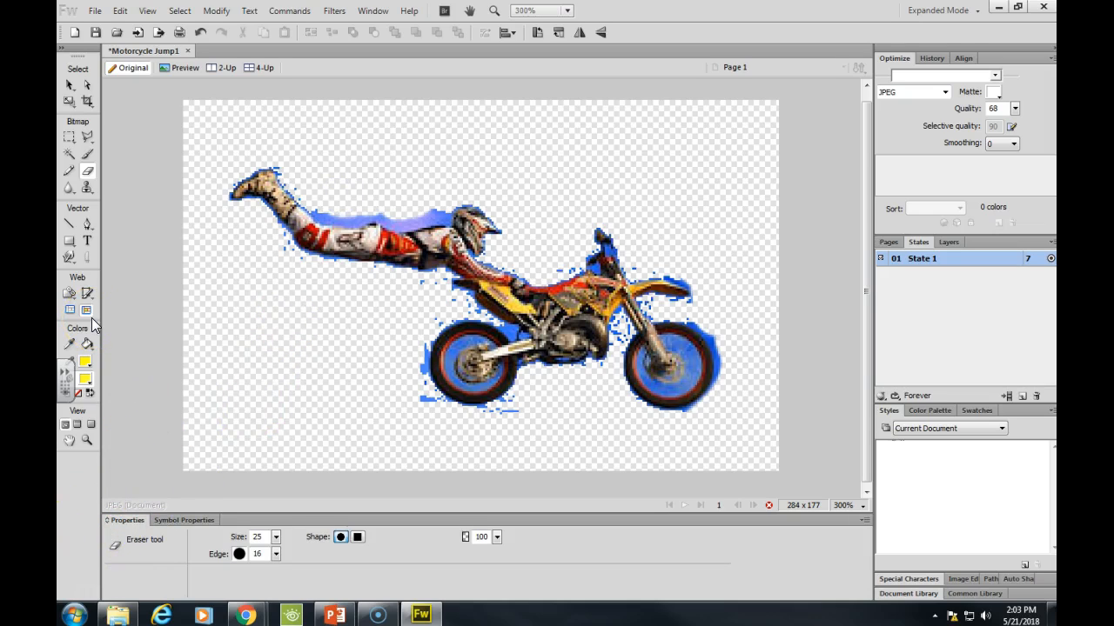
Step: Set the Eraser size to 9 and erase the blue sky along the rider's back and upper legs
key(v)
key(ctrl+equal)
key(ctrl+equal)
key(ctrl+equal)
key(ctrl+equal)
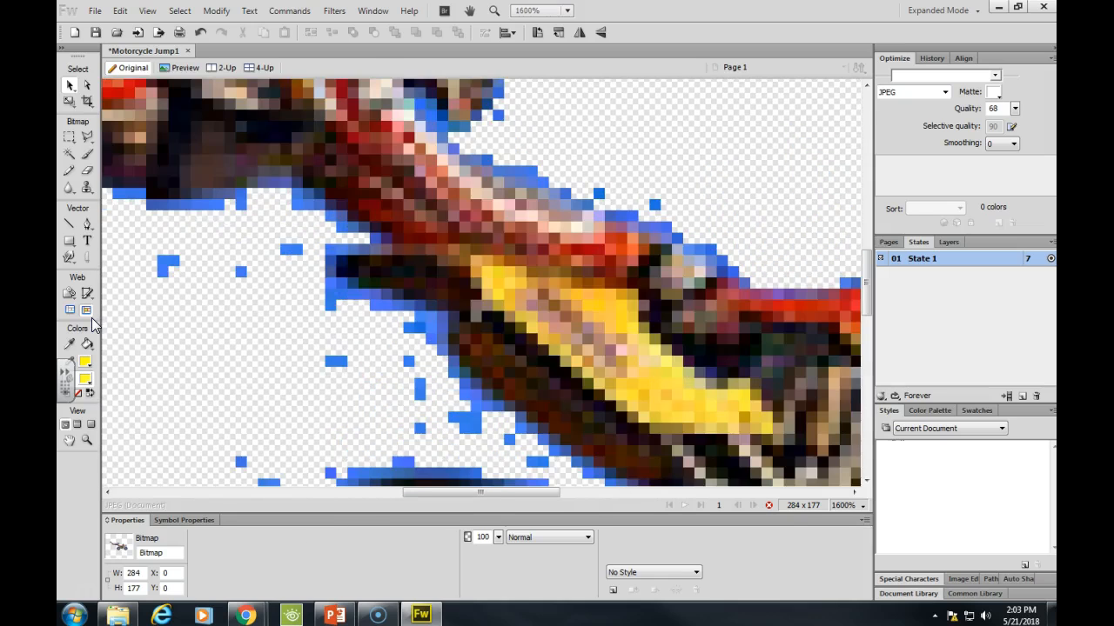
key(e)
scroll(452, 243, up, 3)
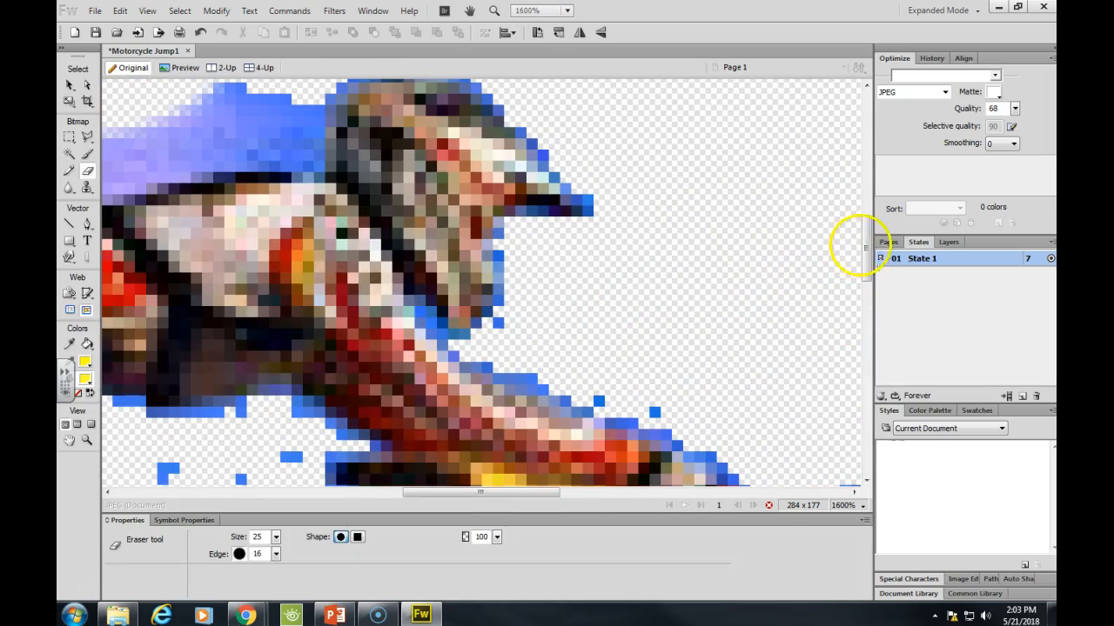
drag(869, 257, 866, 233)
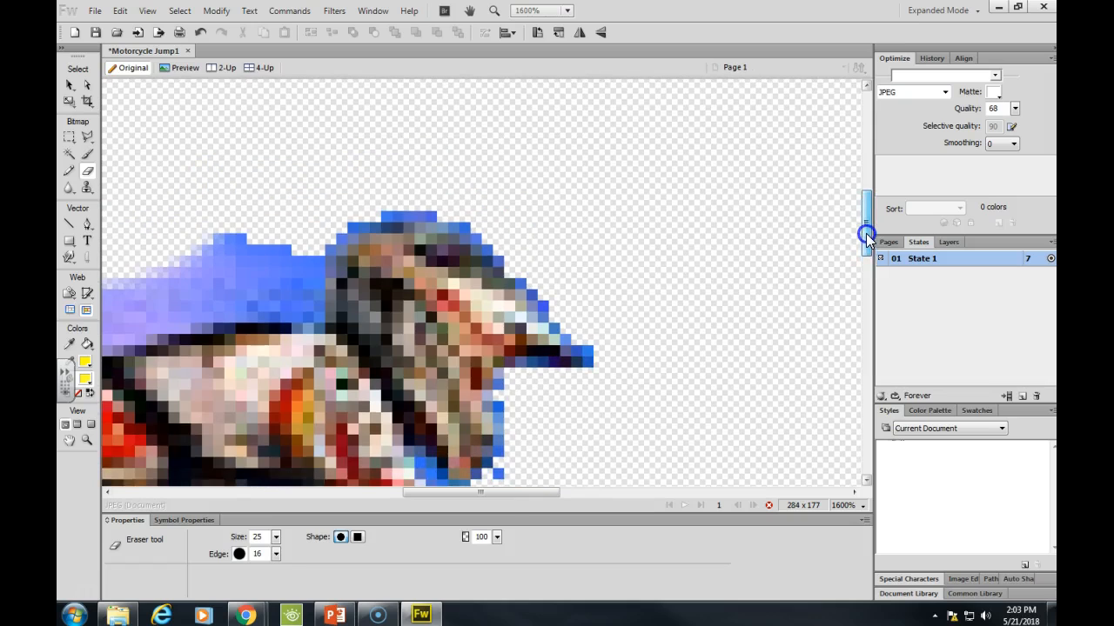
drag(535, 493, 419, 503)
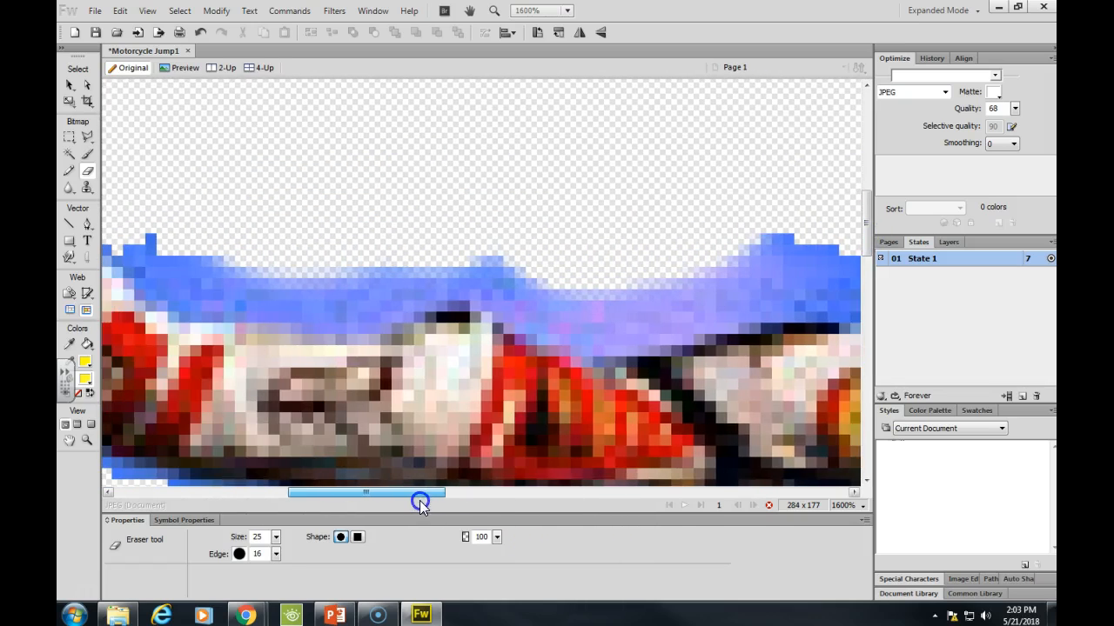
click(276, 538)
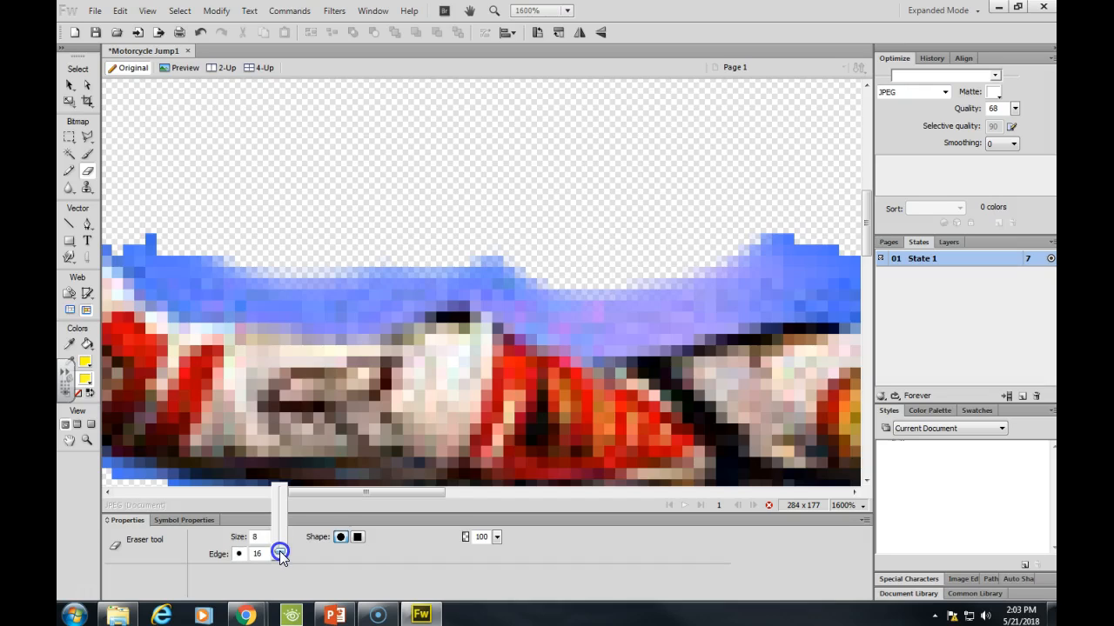
click(346, 178)
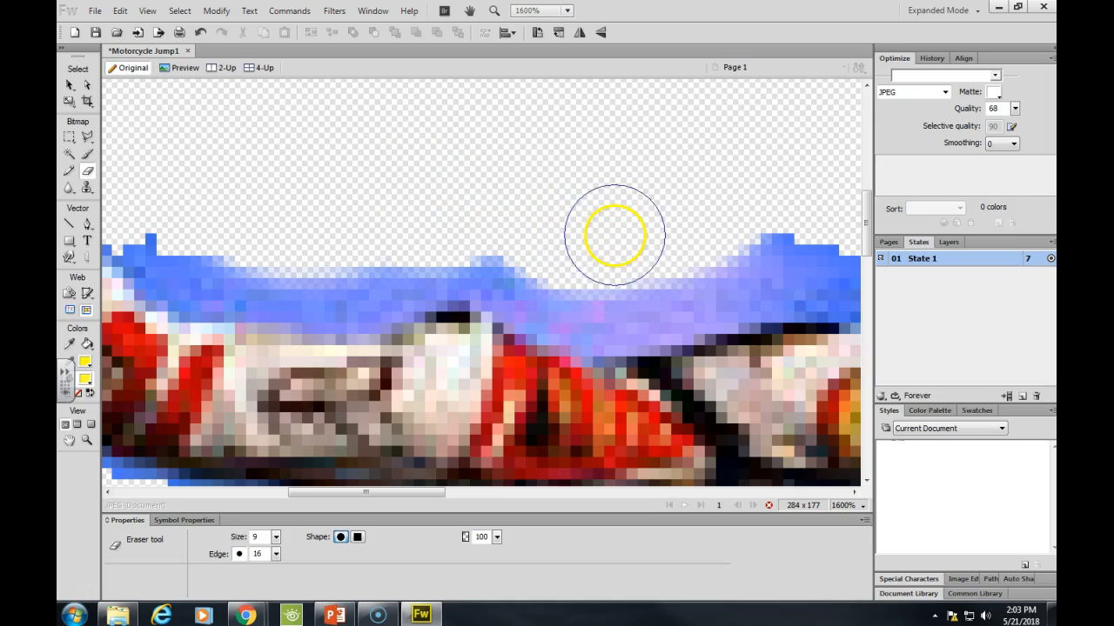
mouse_move(614, 229)
mouse_down()
mouse_move(595, 309)
mouse_move(479, 252)
mouse_move(402, 253)
mouse_move(320, 287)
mouse_move(209, 275)
mouse_move(149, 244)
mouse_move(214, 281)
mouse_move(304, 297)
mouse_move(468, 257)
mouse_move(601, 308)
mouse_move(691, 284)
mouse_move(818, 267)
mouse_move(814, 276)
mouse_up()
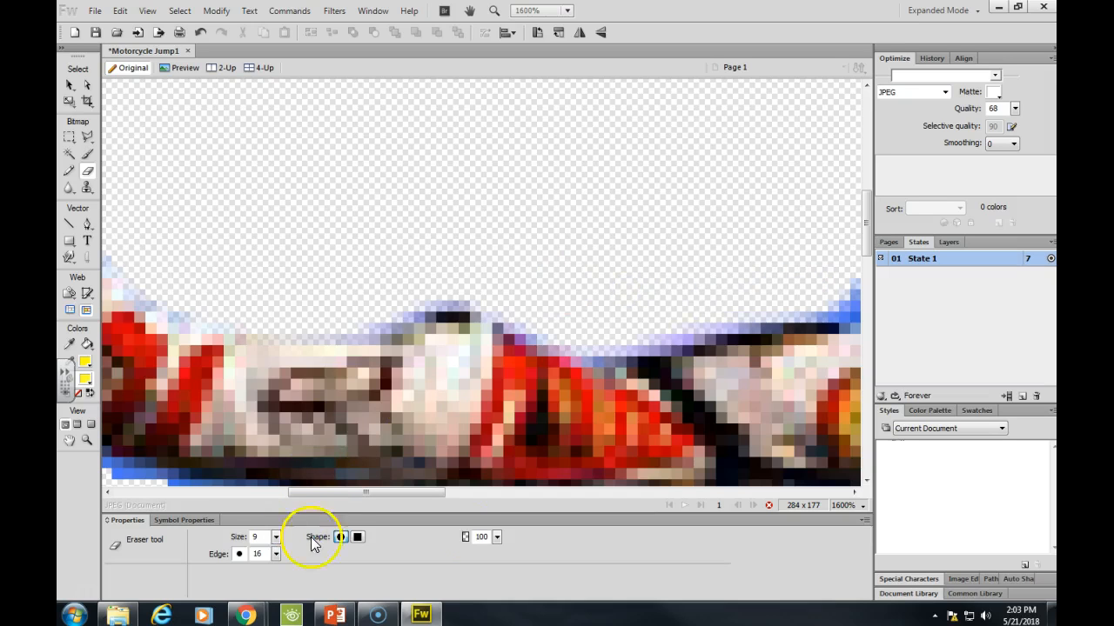
Step: Try erasing the sky around the rider's boots with the size 9 Eraser and undo the stroke
key(v)
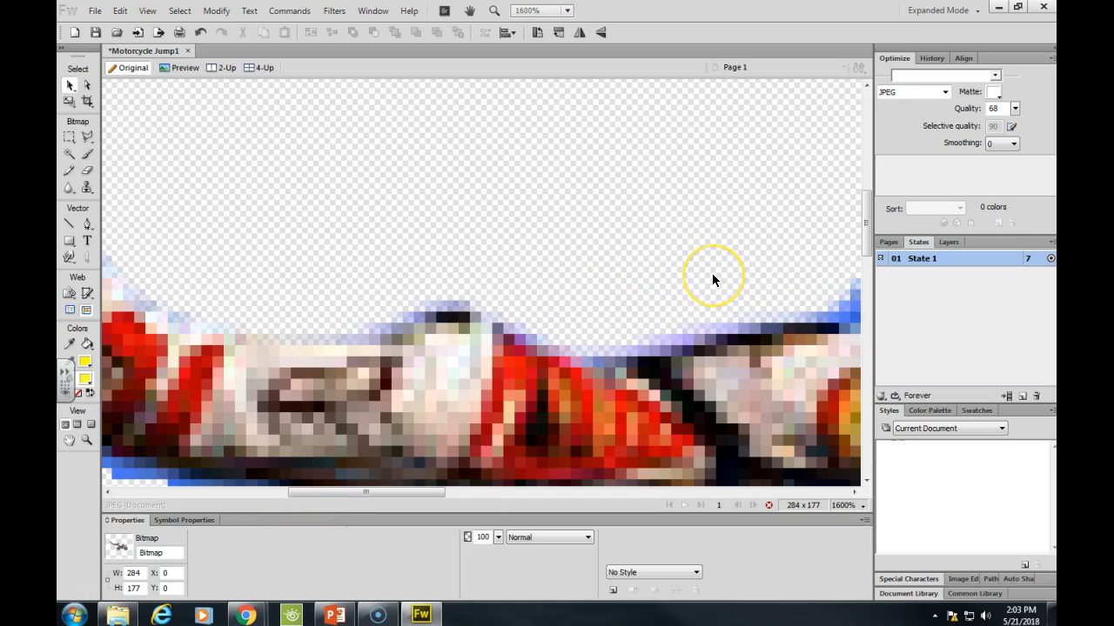
key(ctrl+minus)
key(ctrl+minus)
key(ctrl+minus)
key(ctrl+minus)
key(ctrl+minus)
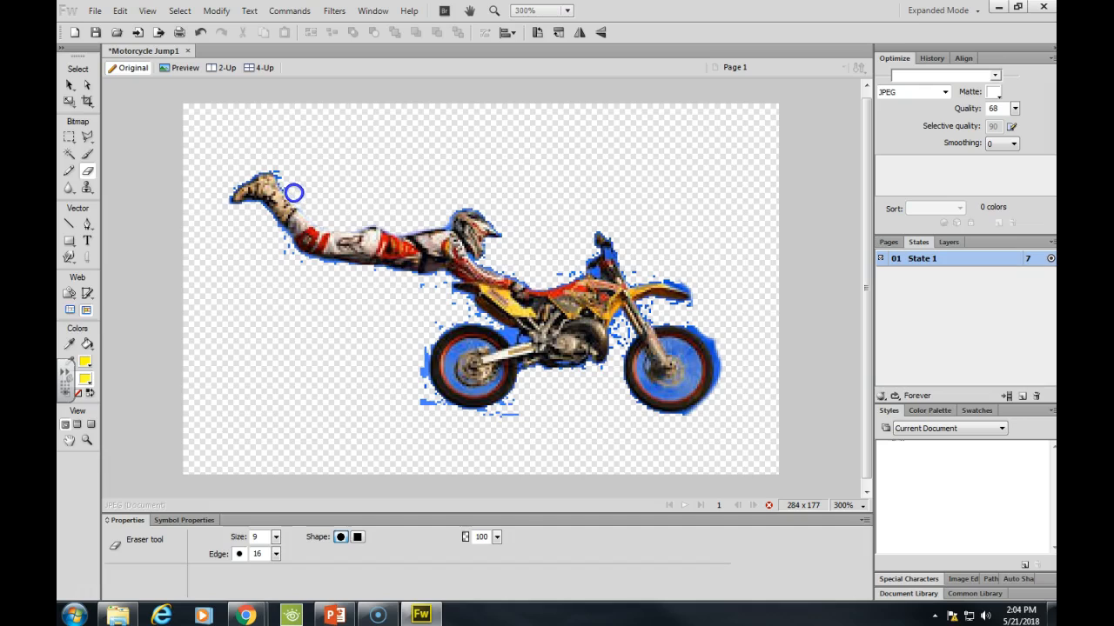
drag(291, 190, 236, 185)
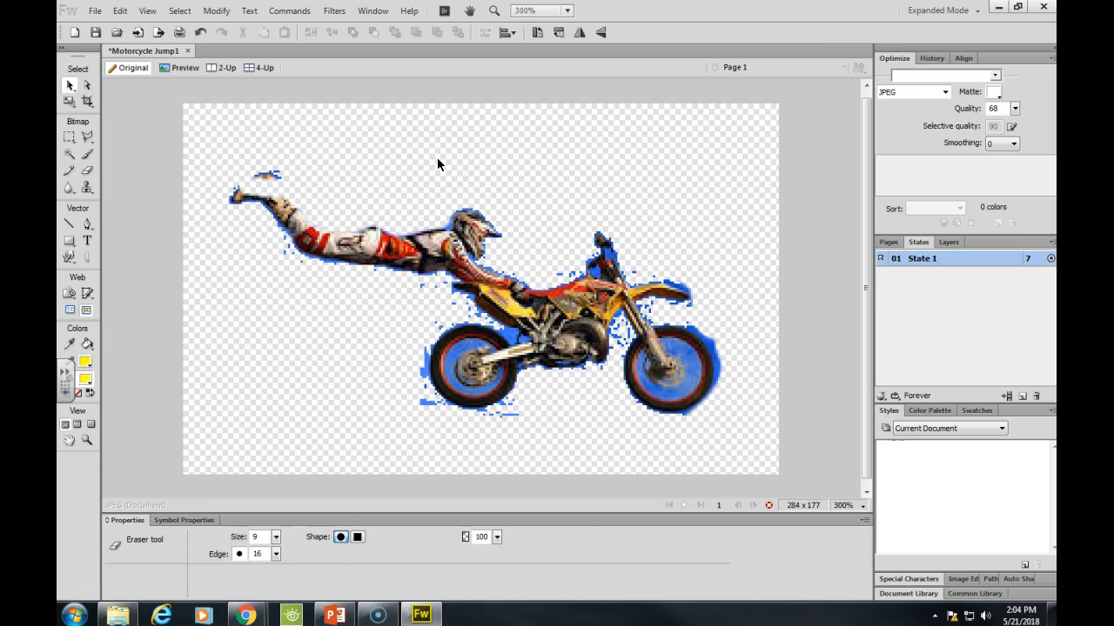
key(ctrl+z)
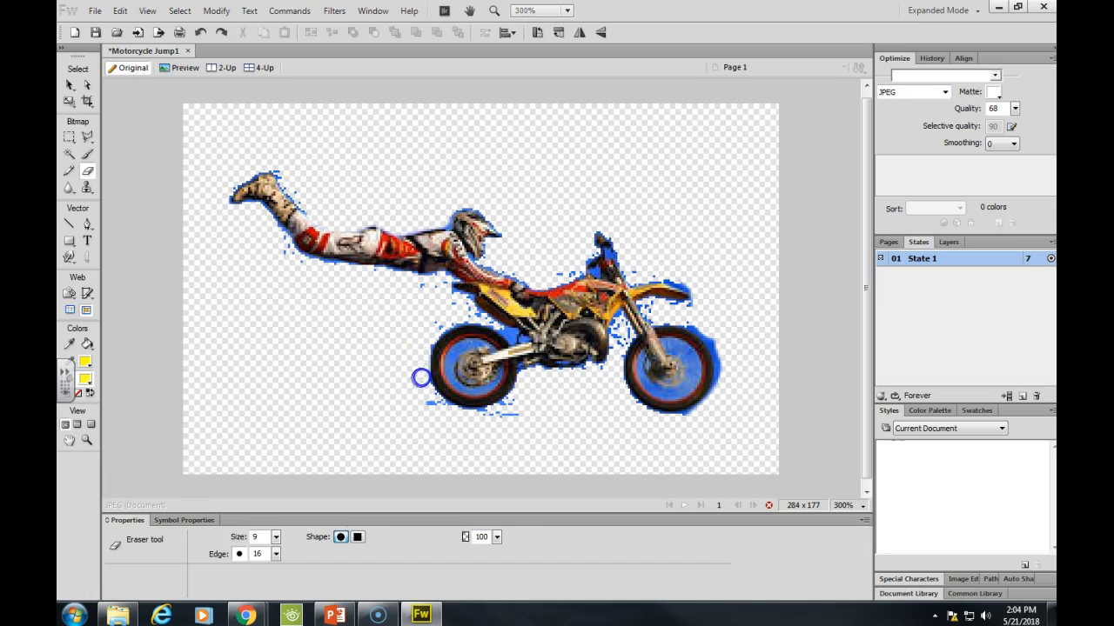
Step: Set the Eraser size to 5 and erase the blue fringe around the rear tire's upper edge and the sky toward the seat
key(v)
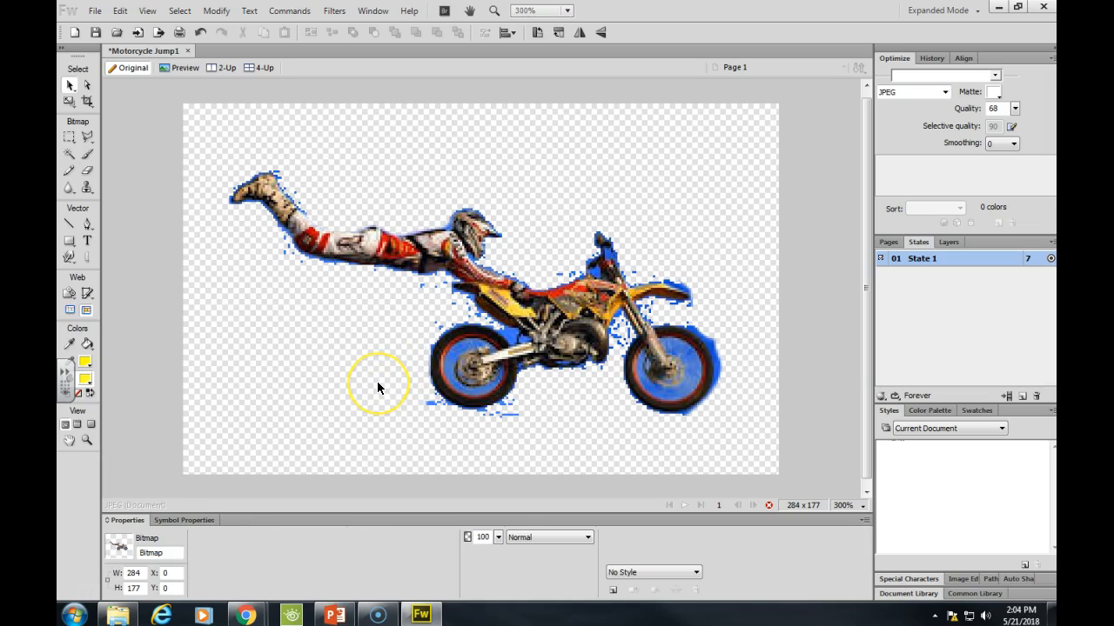
key(ctrl+equal)
key(ctrl+equal)
key(e)
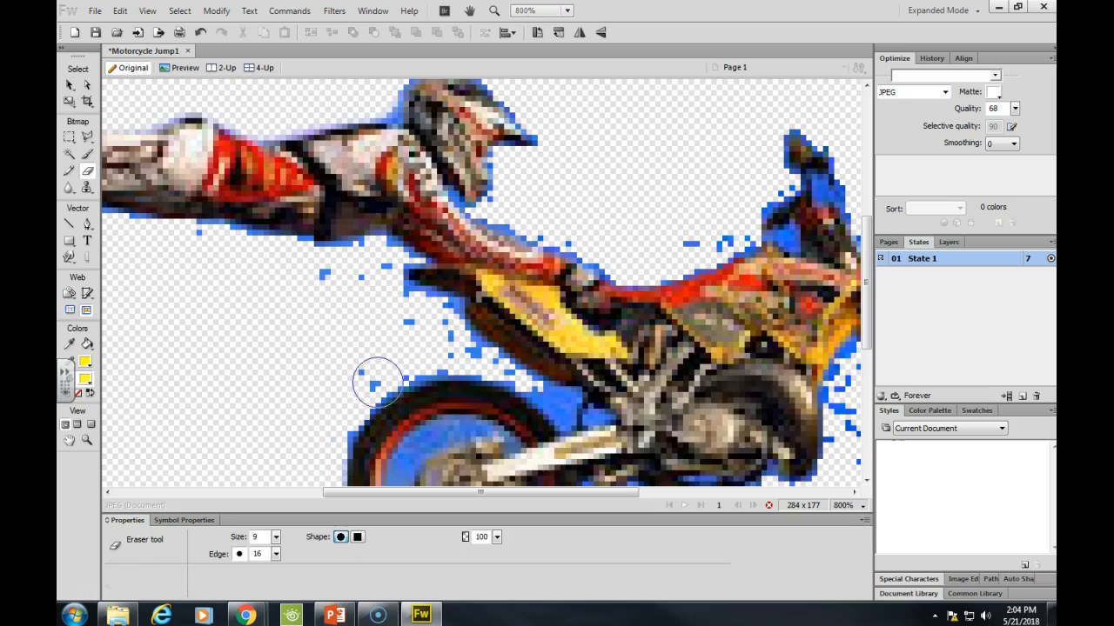
scroll(627, 377, down, 3)
scroll(585, 390, down, 1)
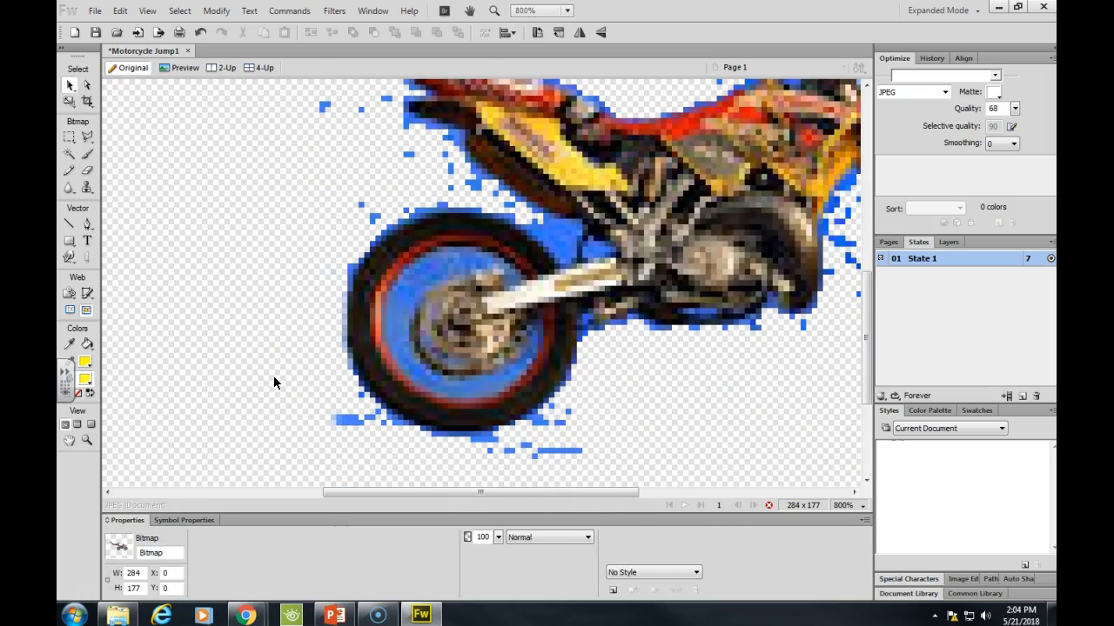
key(ctrl+equal)
scroll(297, 389, down, 4)
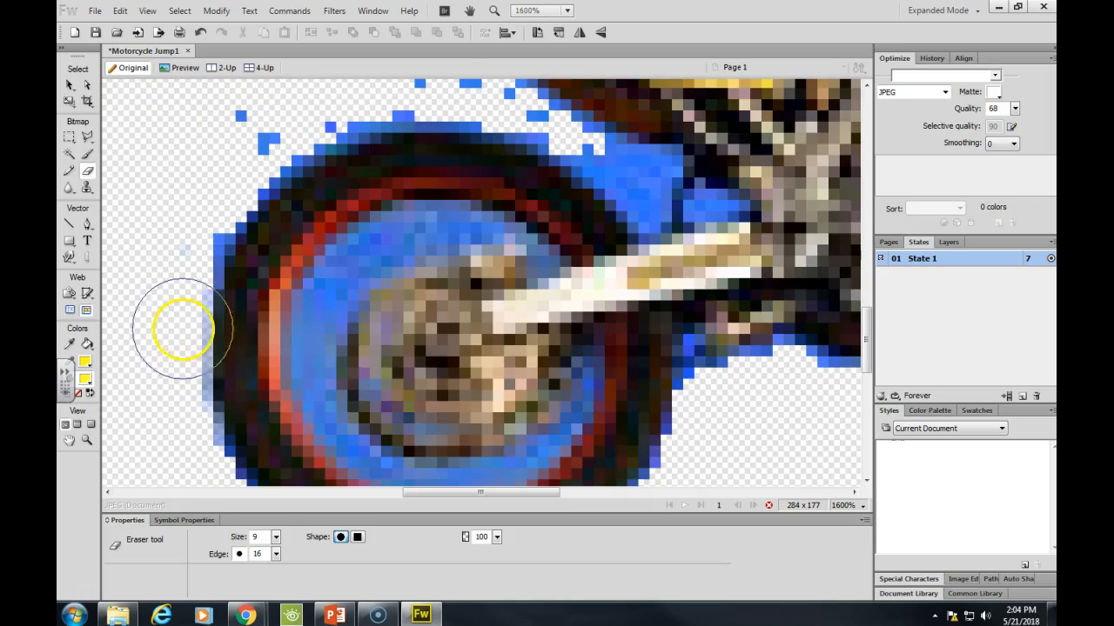
drag(276, 537, 279, 544)
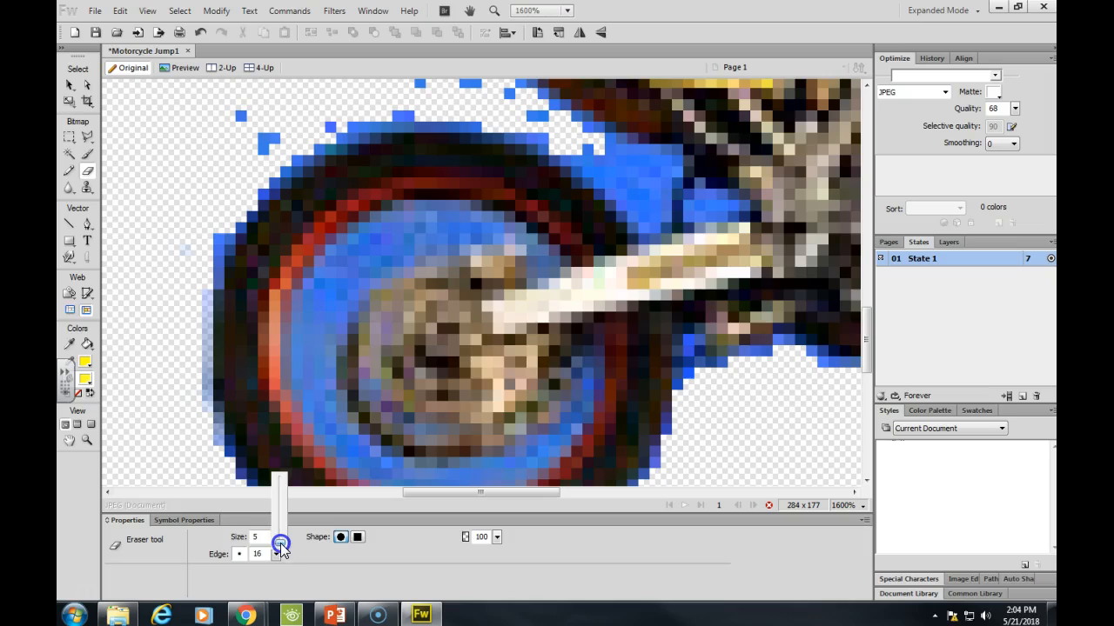
click(191, 320)
mouse_move(189, 270)
mouse_down()
mouse_move(207, 247)
mouse_move(194, 289)
mouse_move(231, 206)
mouse_move(293, 147)
mouse_move(424, 95)
mouse_up()
click(252, 113)
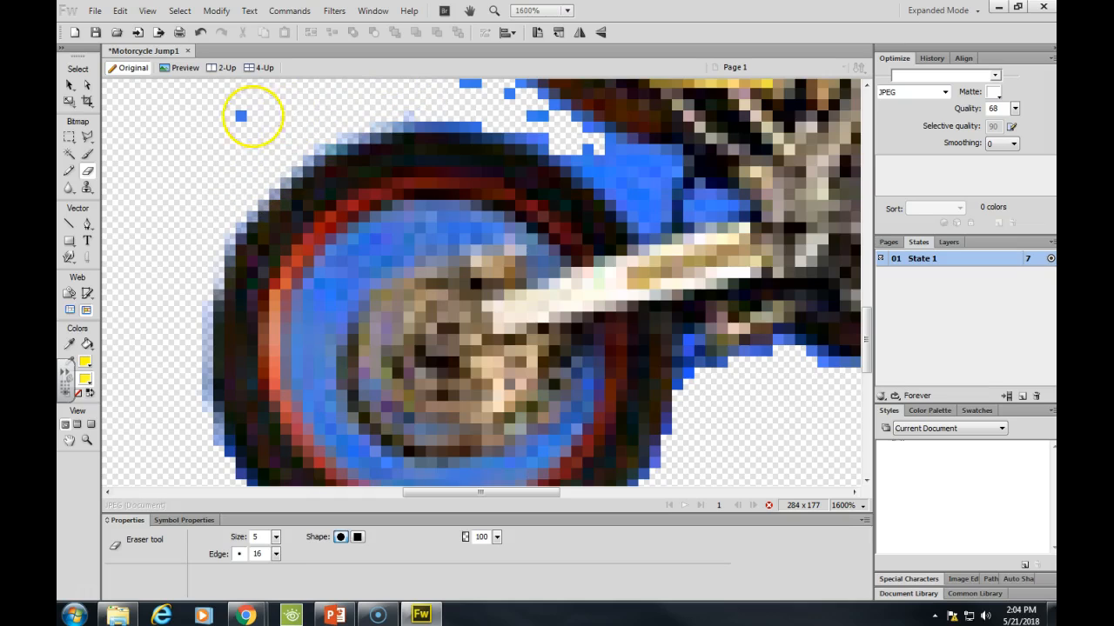
mouse_move(647, 182)
mouse_down()
mouse_move(535, 117)
mouse_move(447, 95)
mouse_move(450, 107)
mouse_move(415, 104)
mouse_up()
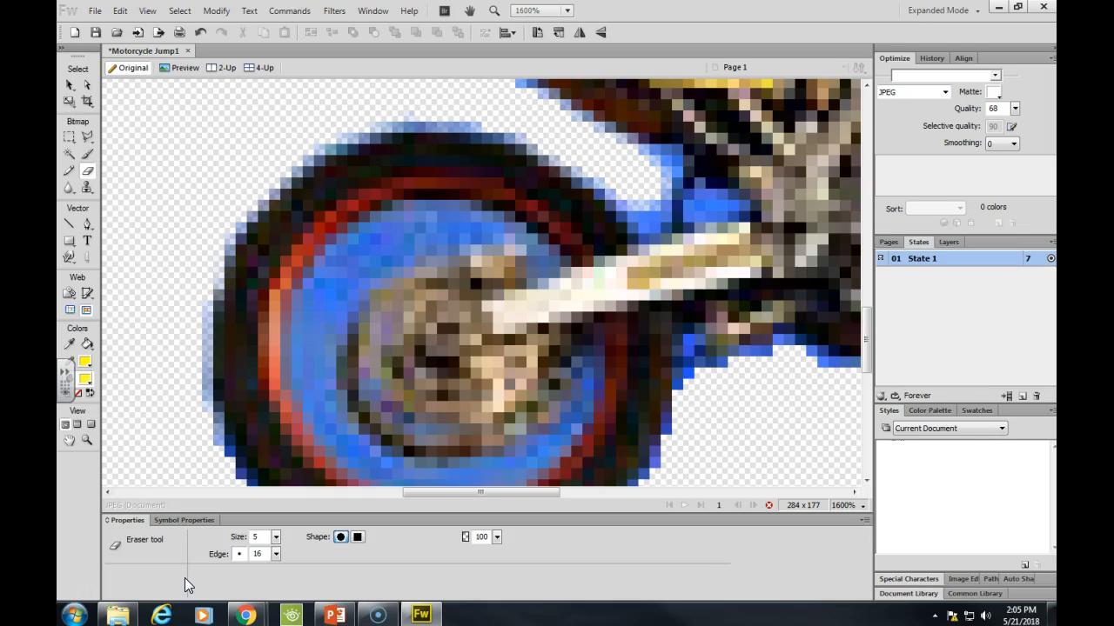
Step: Erase the leftover blue specks beneath the rear wheel with the size 5 Eraser
key(v)
key(ctrl+minus)
key(ctrl+minus)
key(ctrl+minus)
key(ctrl+minus)
key(ctrl+minus)
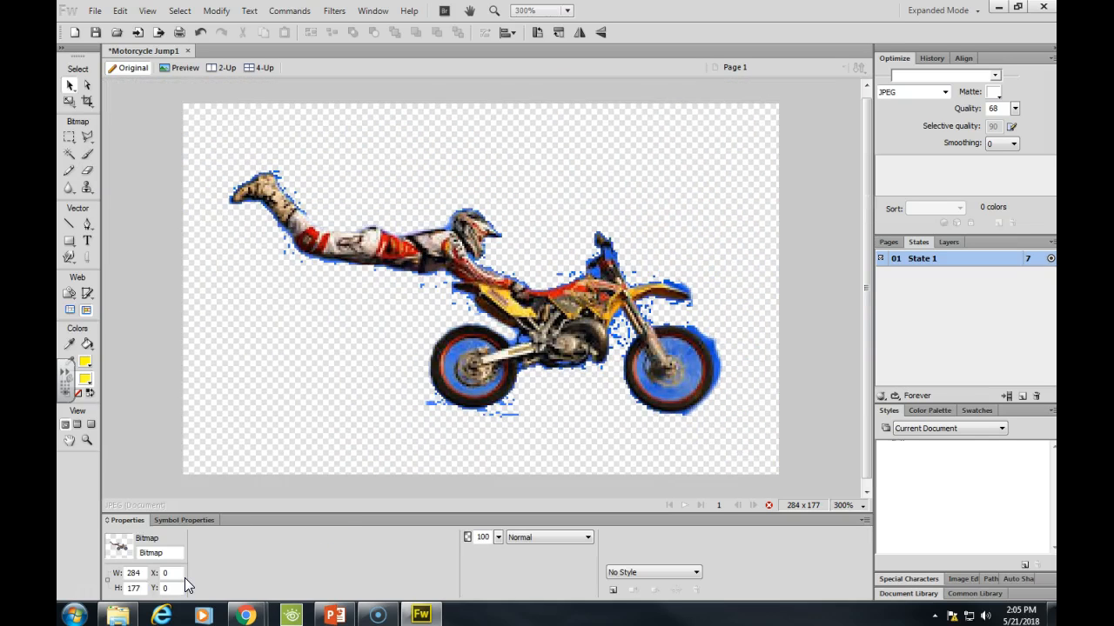
key(e)
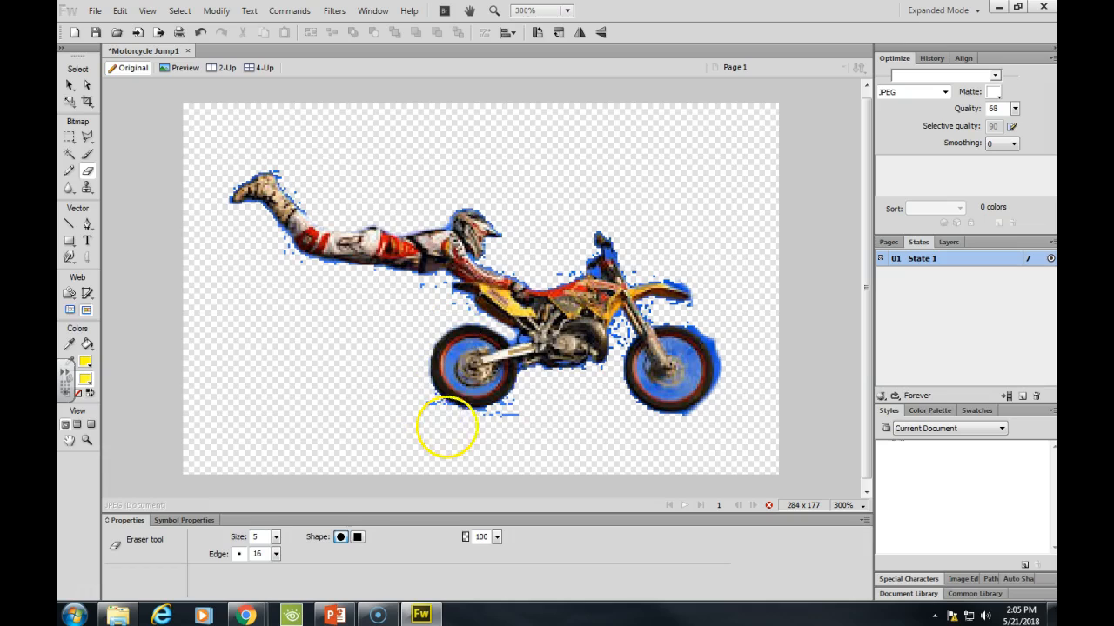